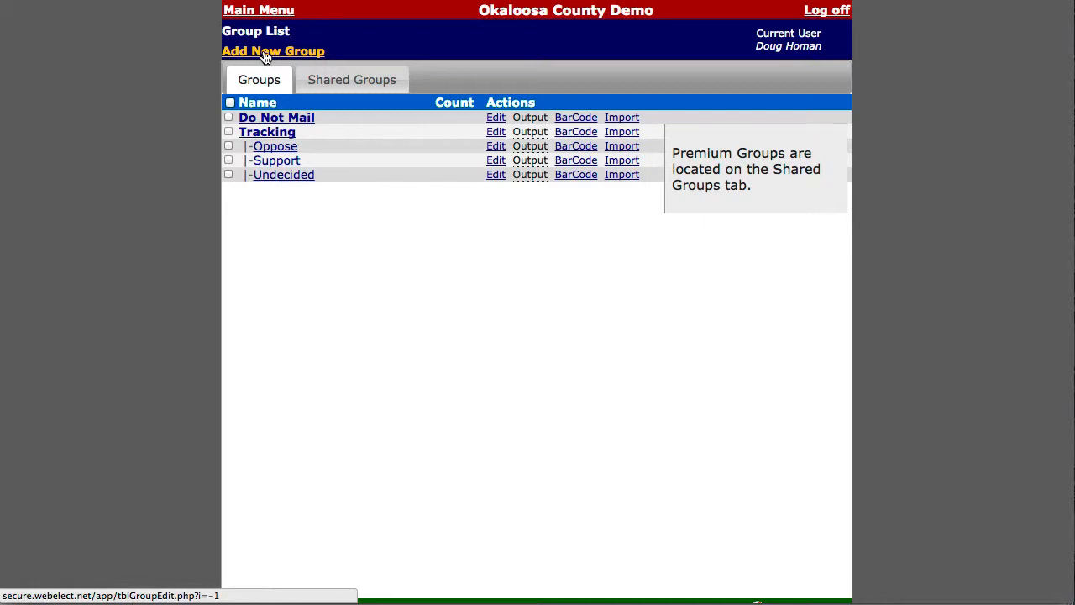
Create and save a new group named Recruit Captains
left_click(265, 53)
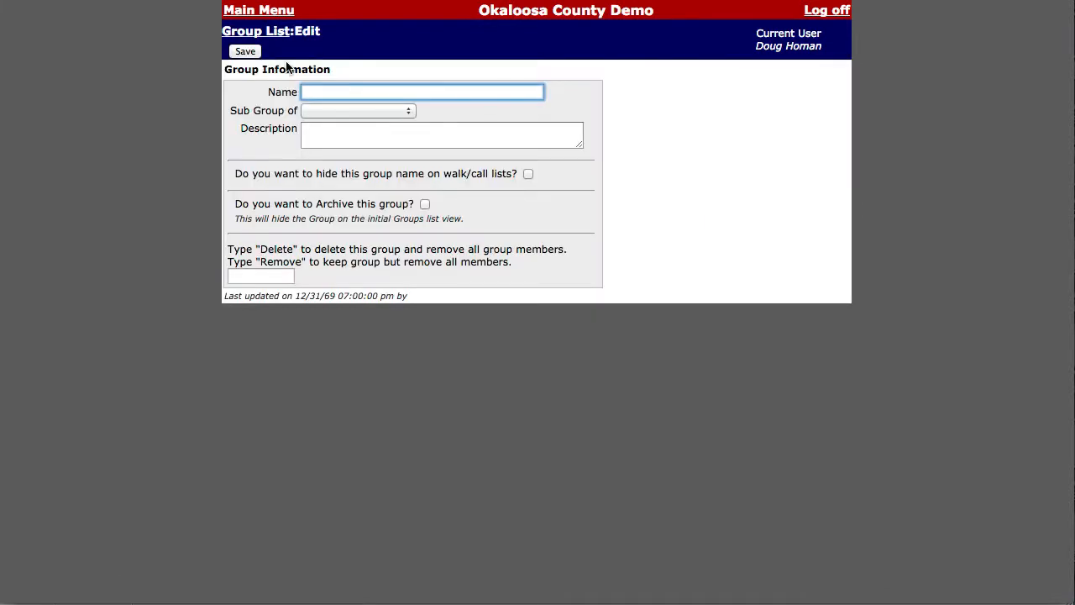
type("Re")
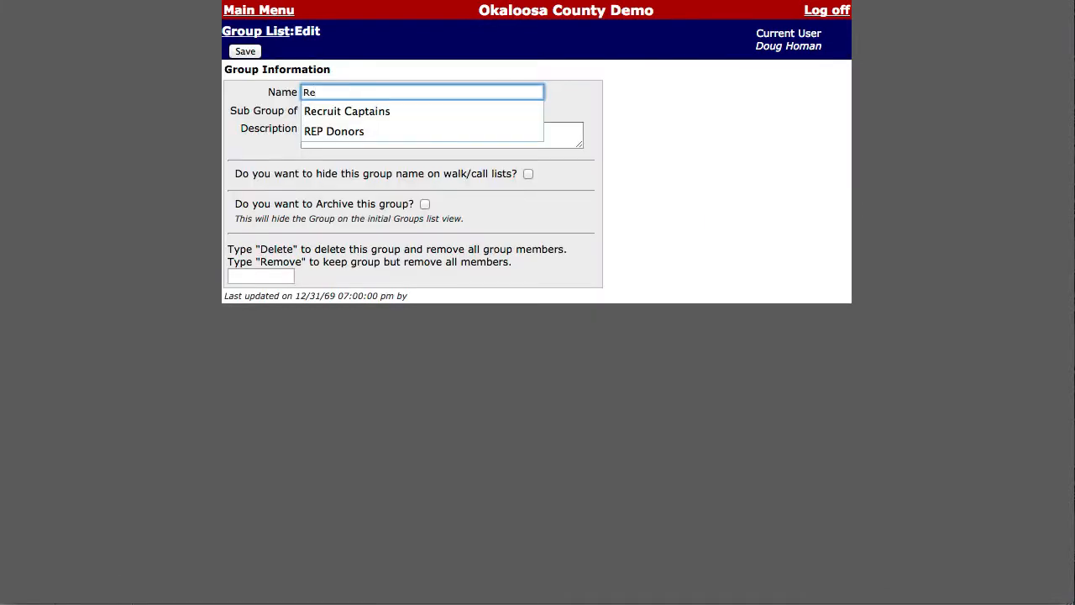
key("Down")
left_click(349, 115)
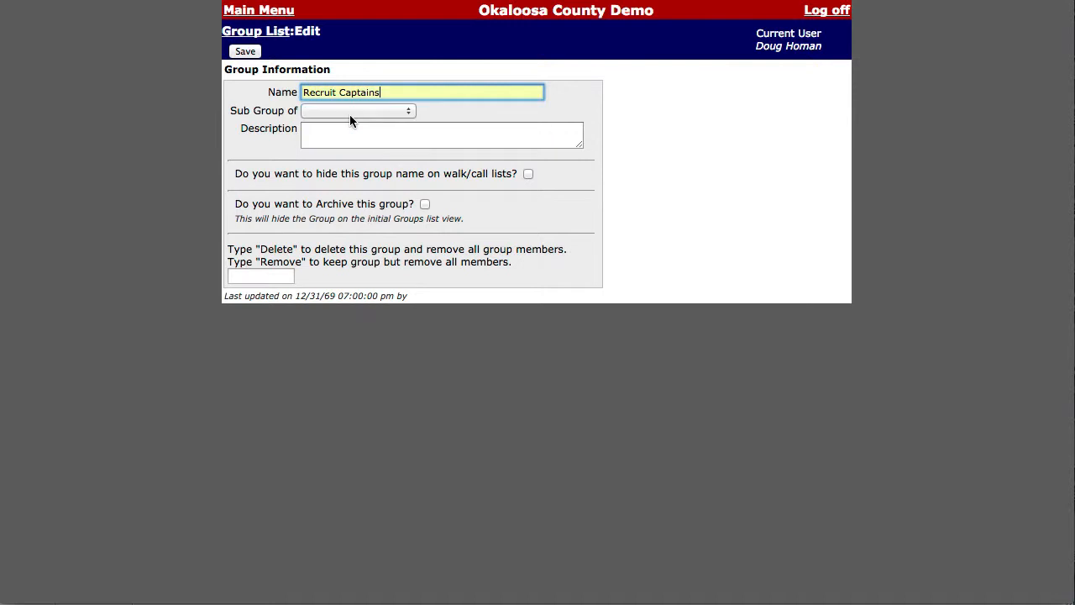
left_click(249, 53)
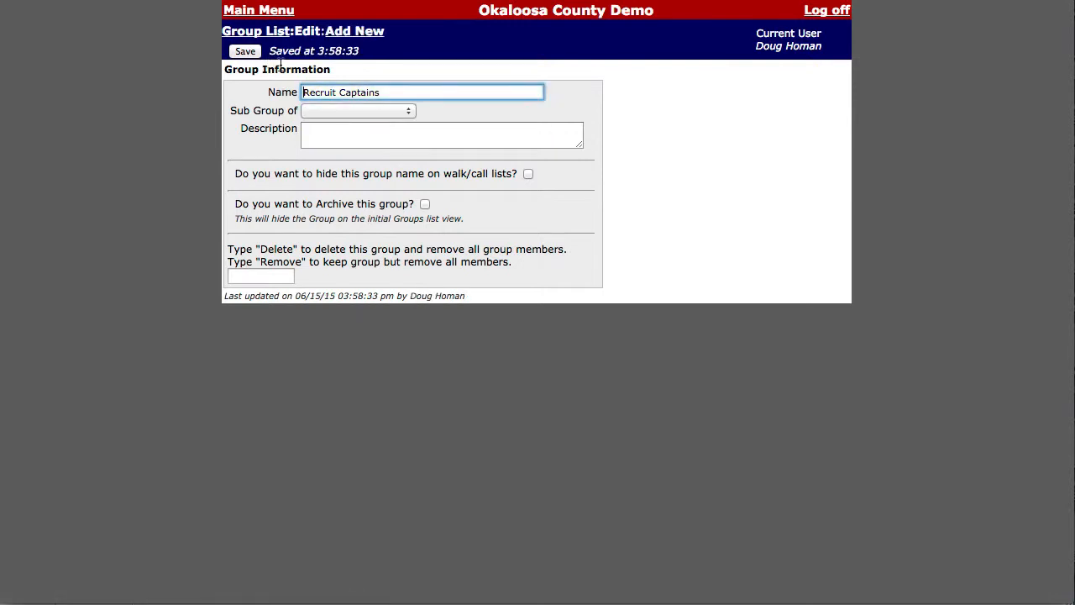
Add and save a group named Yes - Pct Capt as a subgroup of Recruit Captains
left_click(355, 33)
type("Yes - P")
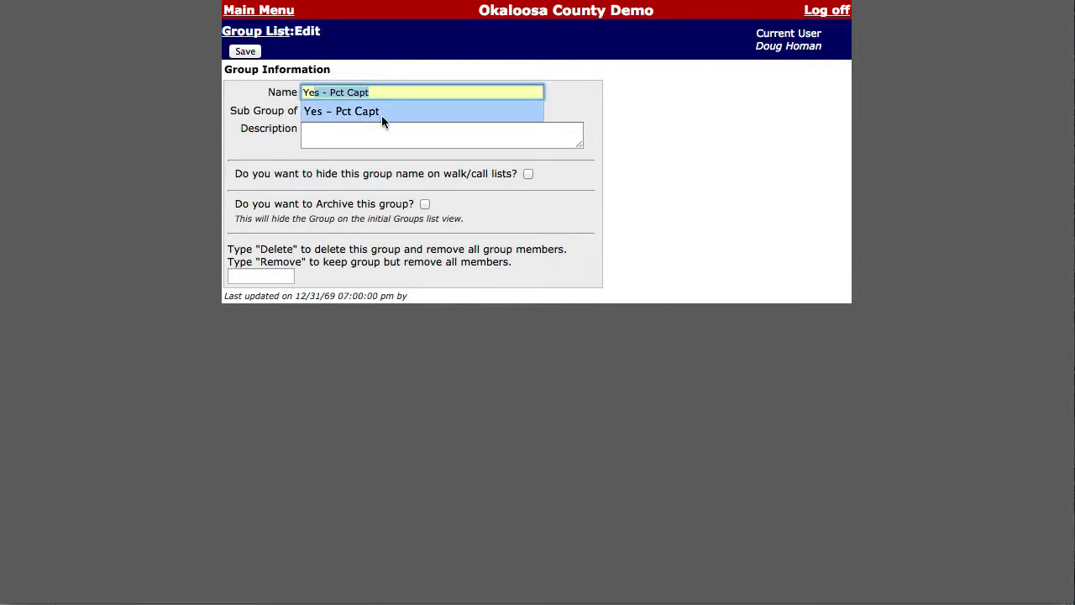
left_click(381, 114)
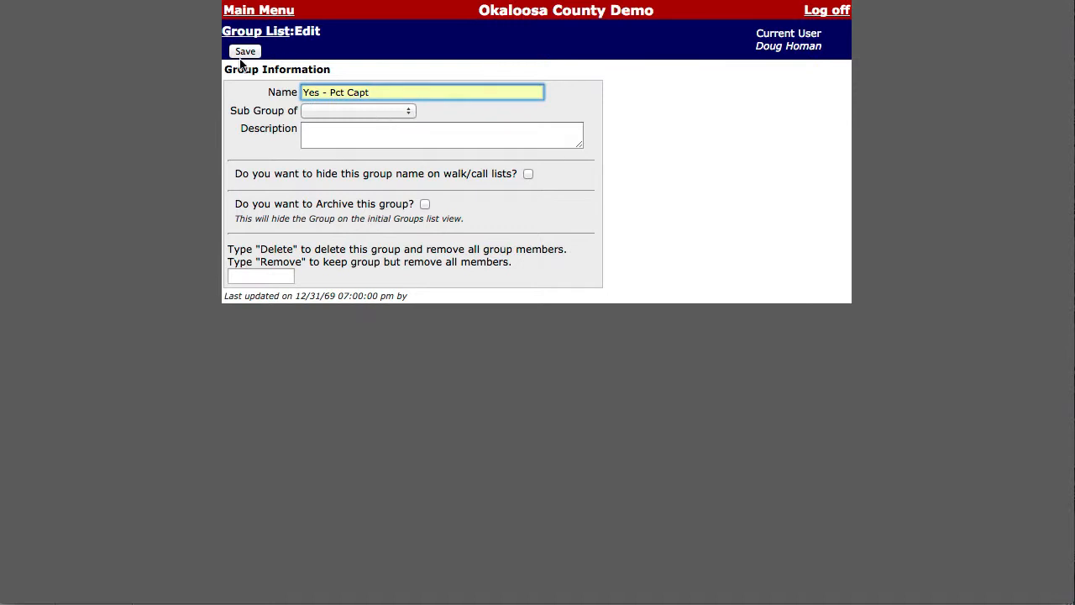
left_click(343, 111)
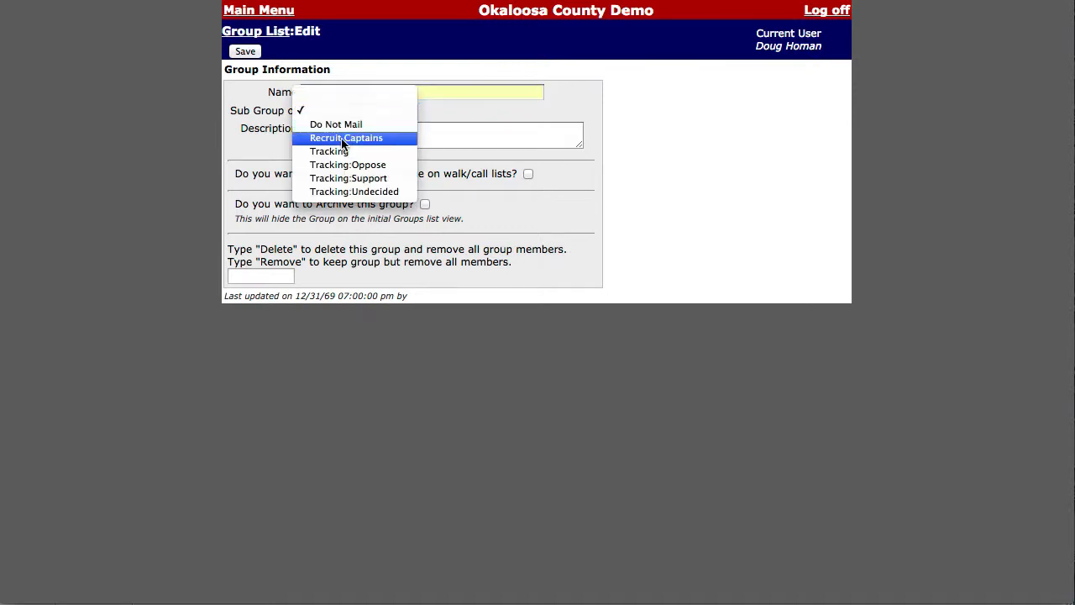
left_click(344, 138)
left_click(248, 52)
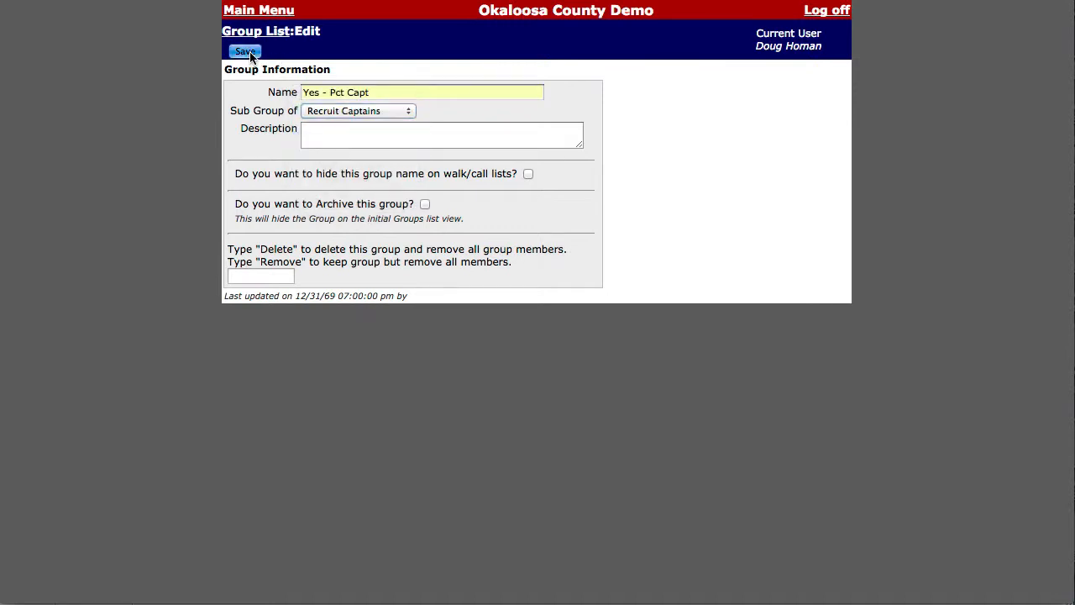
Add and save a group named No - Pct Capt as a subgroup of Recruit Captains
left_click(364, 34)
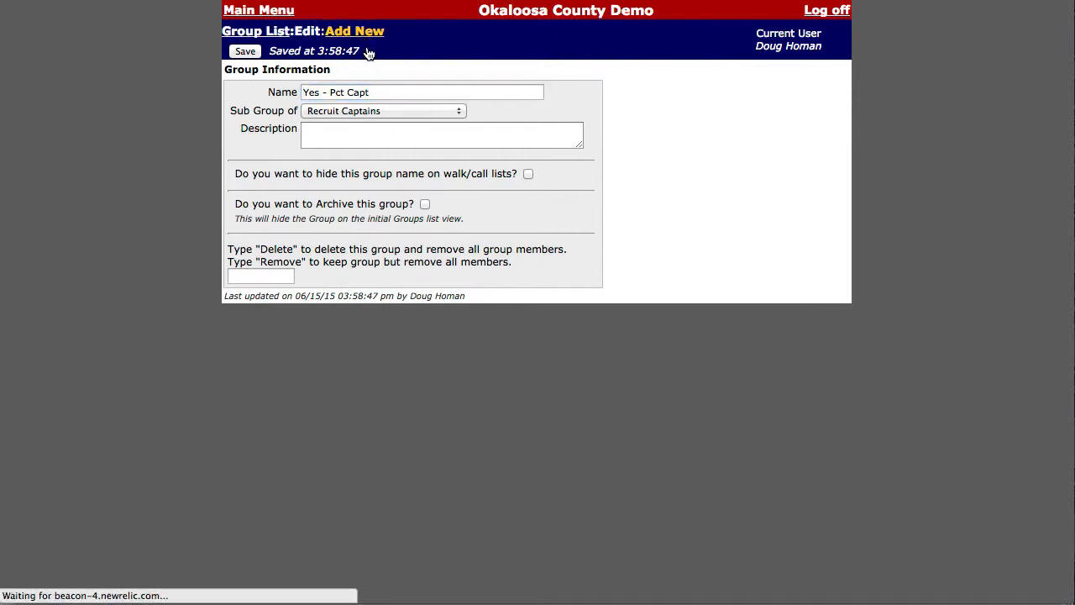
type("No")
left_click(367, 110)
left_click(366, 112)
left_click(361, 138)
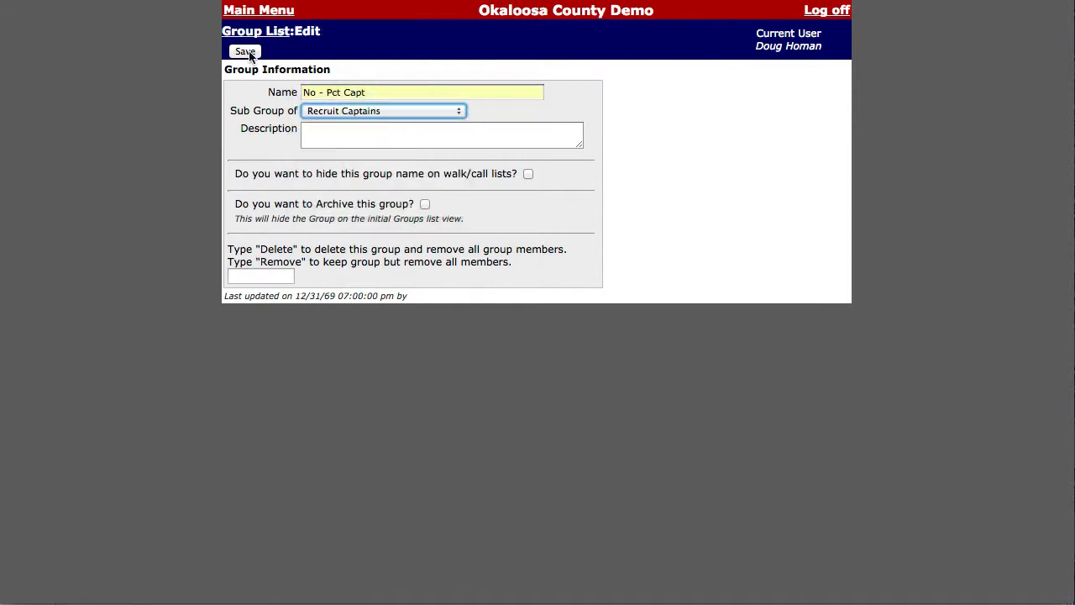
left_click(249, 52)
Add and save a group named Maybe - Pct Capt as a subgroup of Recruit Captains
left_click(364, 33)
type("Ma")
left_click(338, 111)
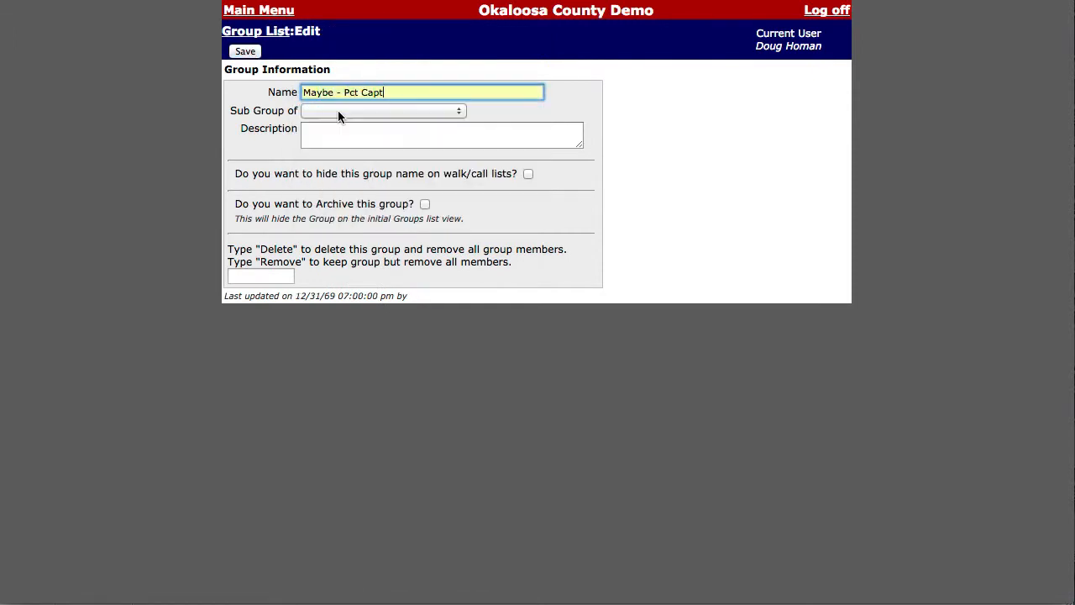
left_click(337, 111)
left_click(344, 139)
left_click(245, 52)
Add and save a Not Home - Pct Capt subgroup under Recruit Captains, then return to the group list
left_click(364, 34)
type("Not")
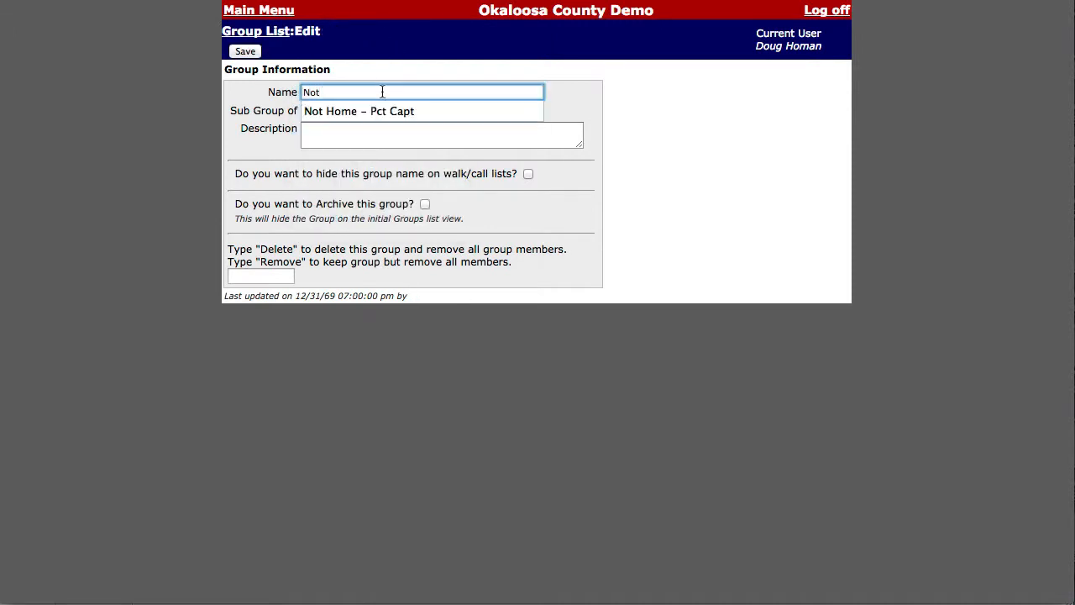
left_click(348, 108)
left_click(348, 112)
left_click(346, 138)
left_click(245, 51)
left_click(255, 31)
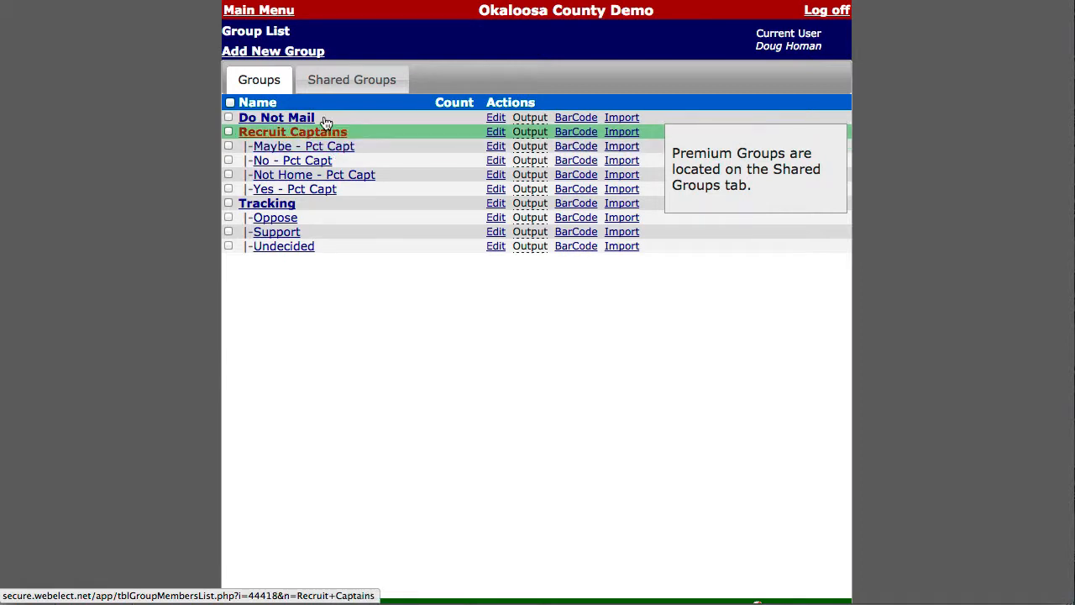
Open voter targeting and select Okaloosa precincts 01.1, 02.1, 04.1 and 04.2 as the region filter
left_click(275, 17)
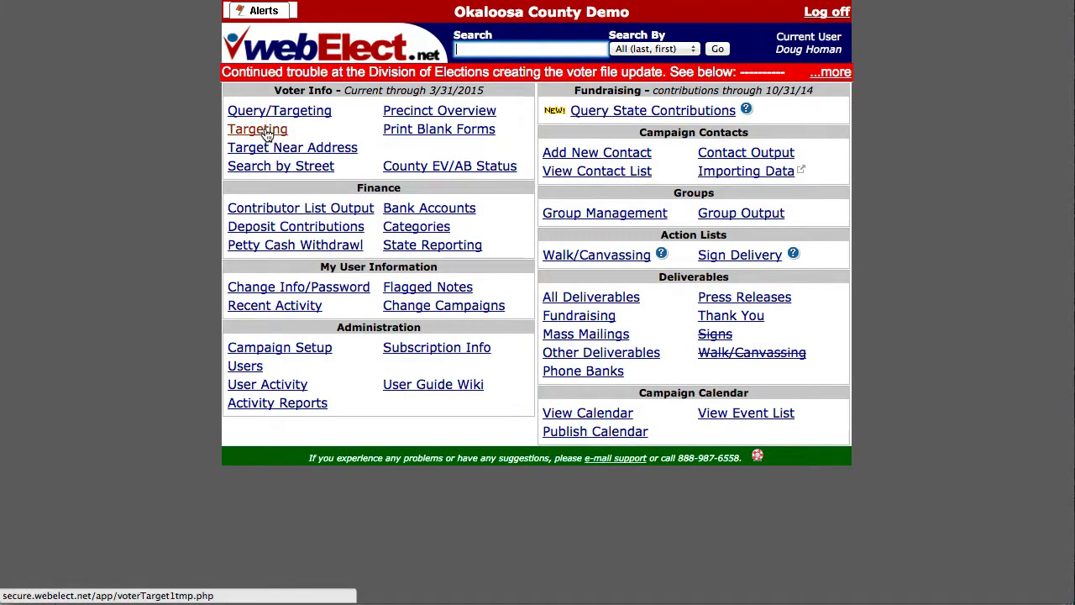
left_click(262, 131)
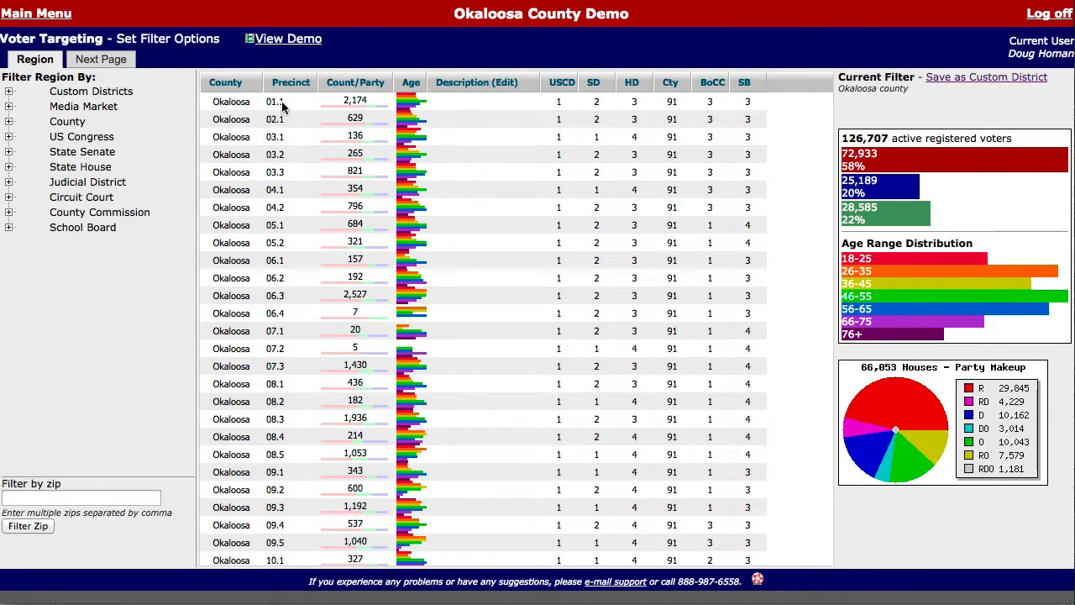
left_click(282, 104)
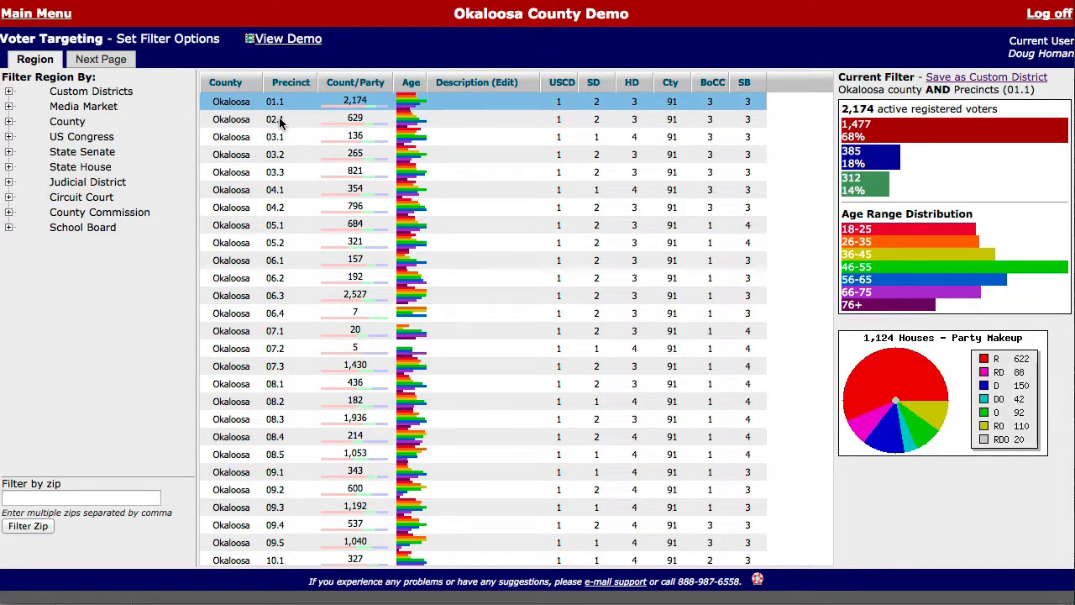
left_click(281, 121)
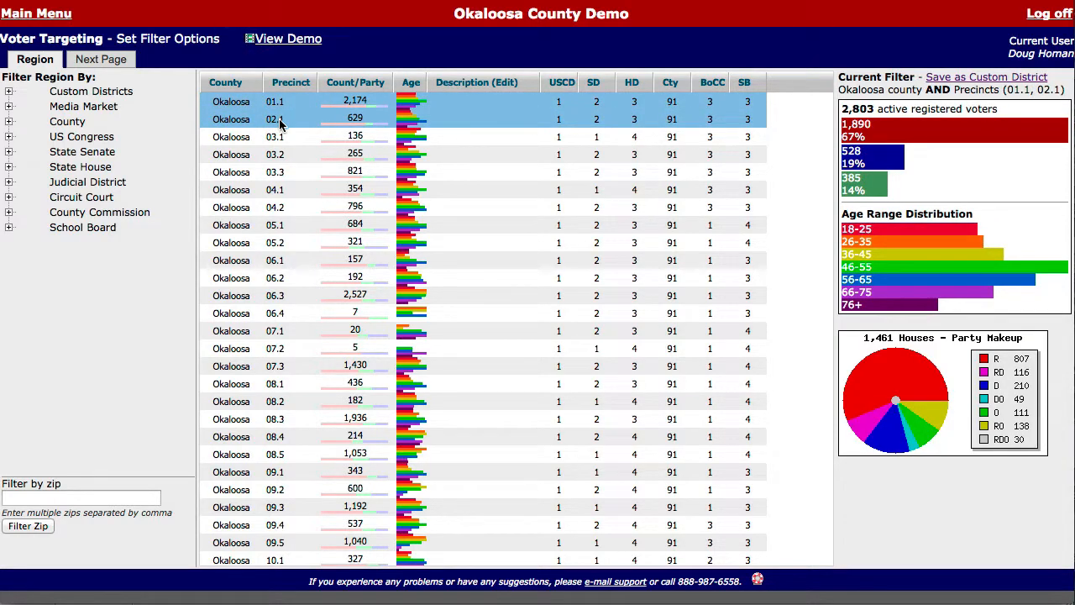
left_click(280, 192)
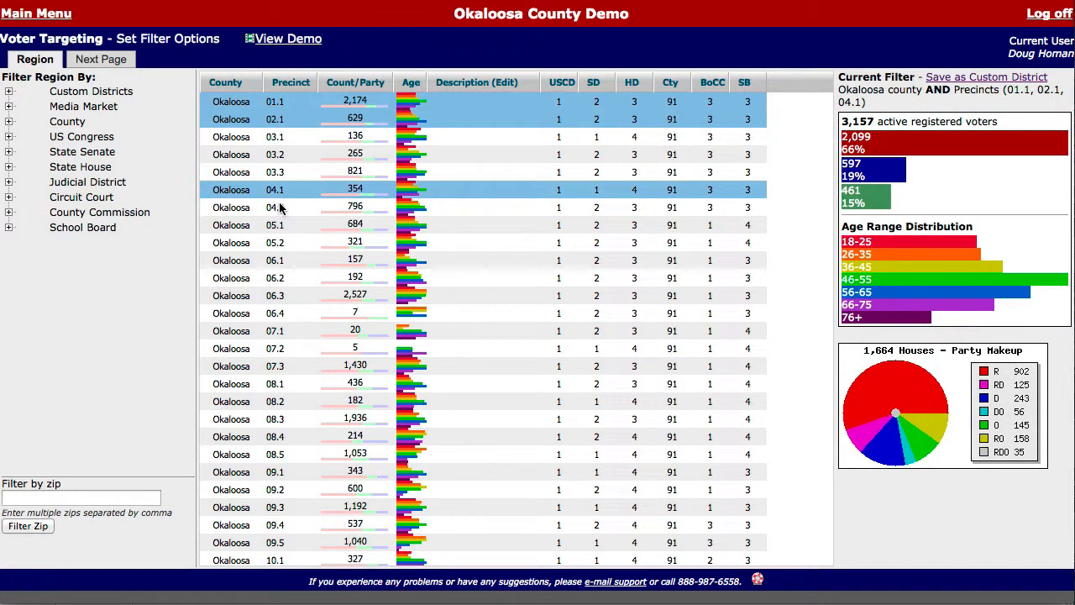
left_click(281, 209)
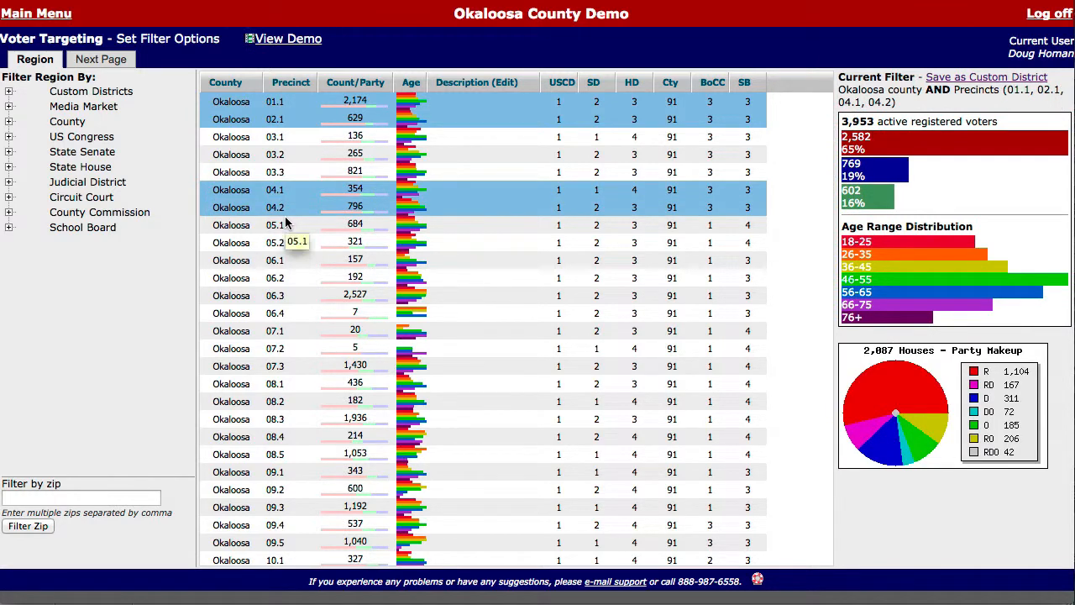
Add precincts 07.1, 07.2, 07.3 and 08.1 through 08.5 to the region filter
left_click(280, 334)
left_click(278, 349)
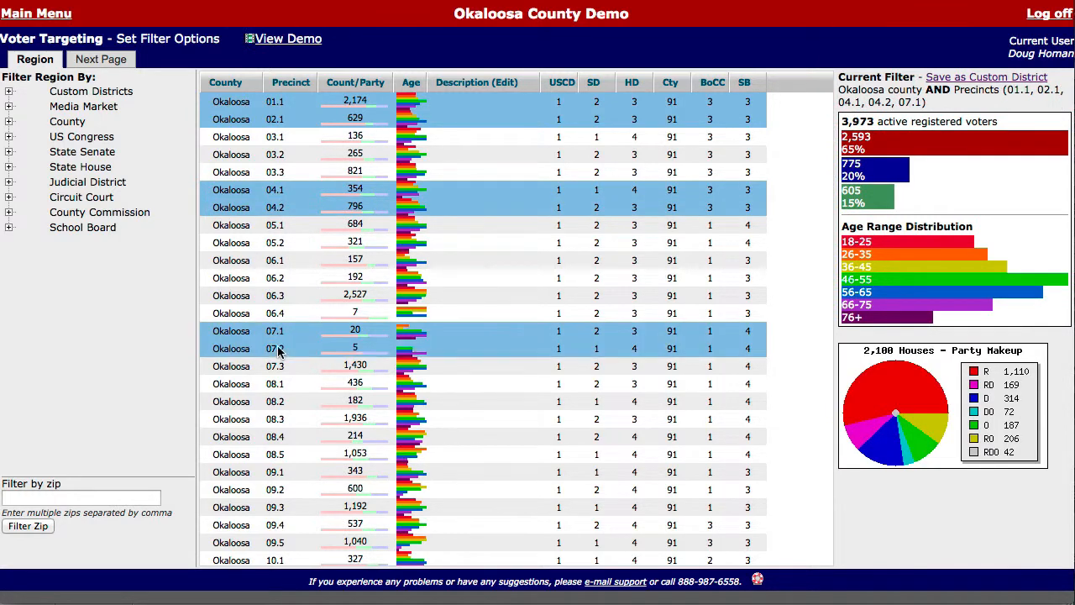
left_click(278, 366)
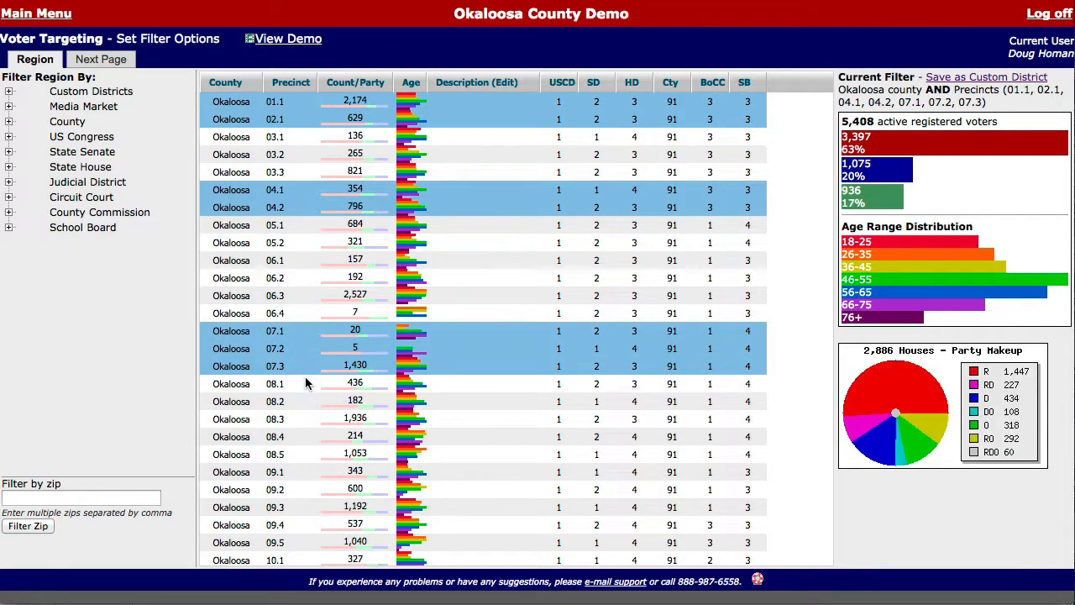
left_click(278, 383)
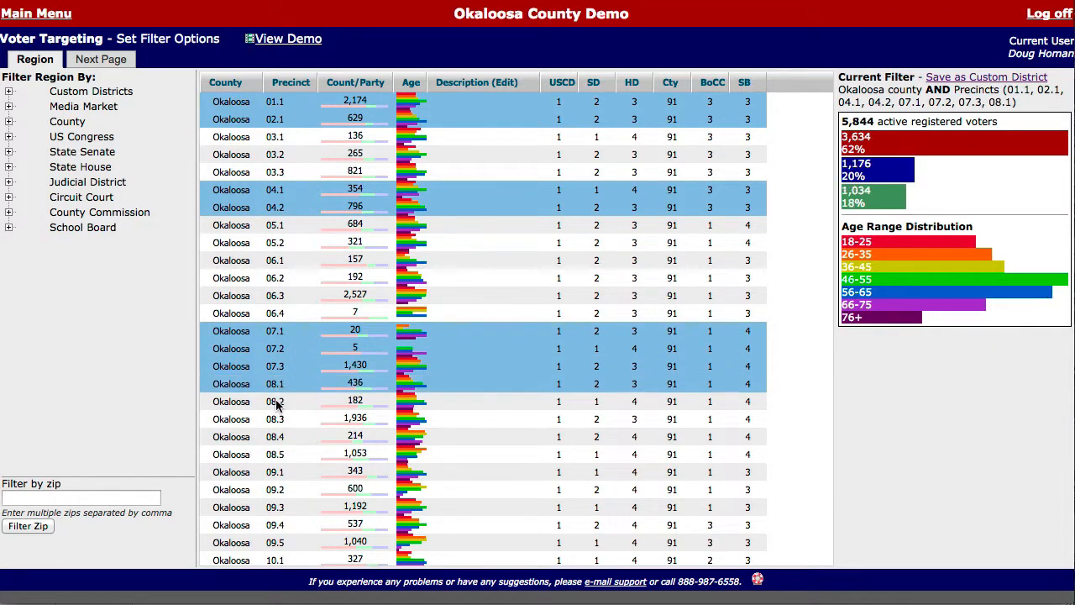
left_click(278, 402)
left_click(276, 419)
left_click(277, 437)
left_click(278, 455)
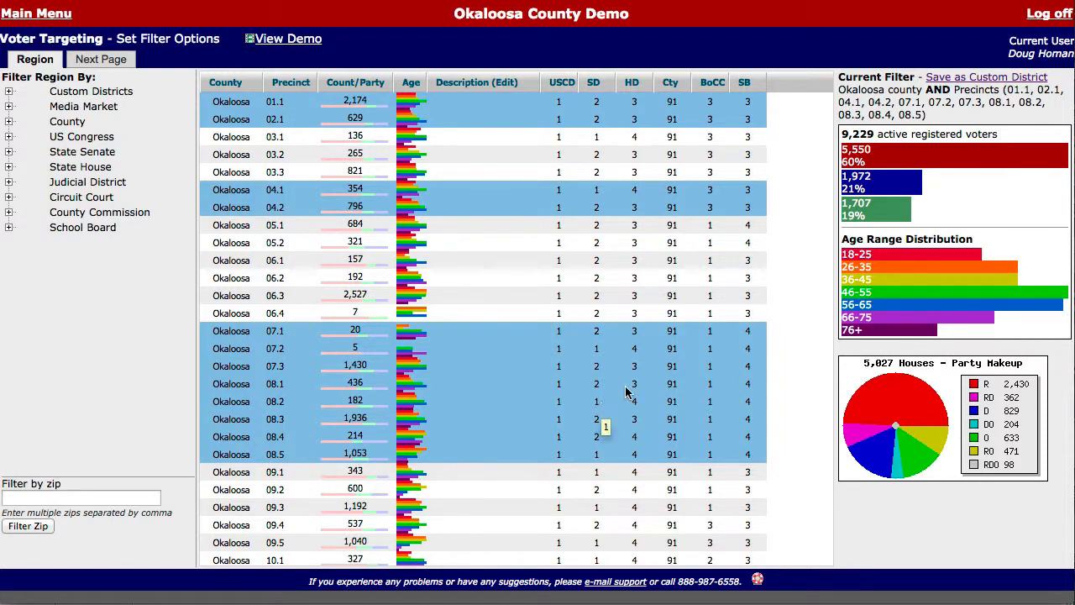
Save the selected precincts as a custom district named Pct Captain 1
left_click(961, 78)
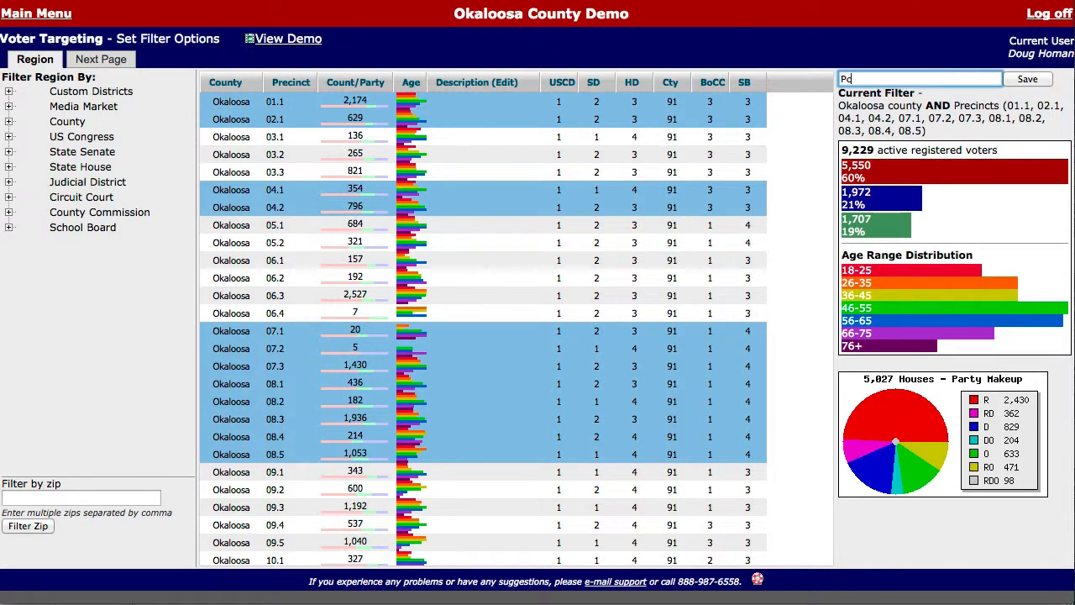
key("BackSpace")
key("BackSpace")
type("Pct Captain")
Restart voter targeting from the main page and filter the region by the custom district Pct Captain 1
left_click(36, 15)
left_click(244, 129)
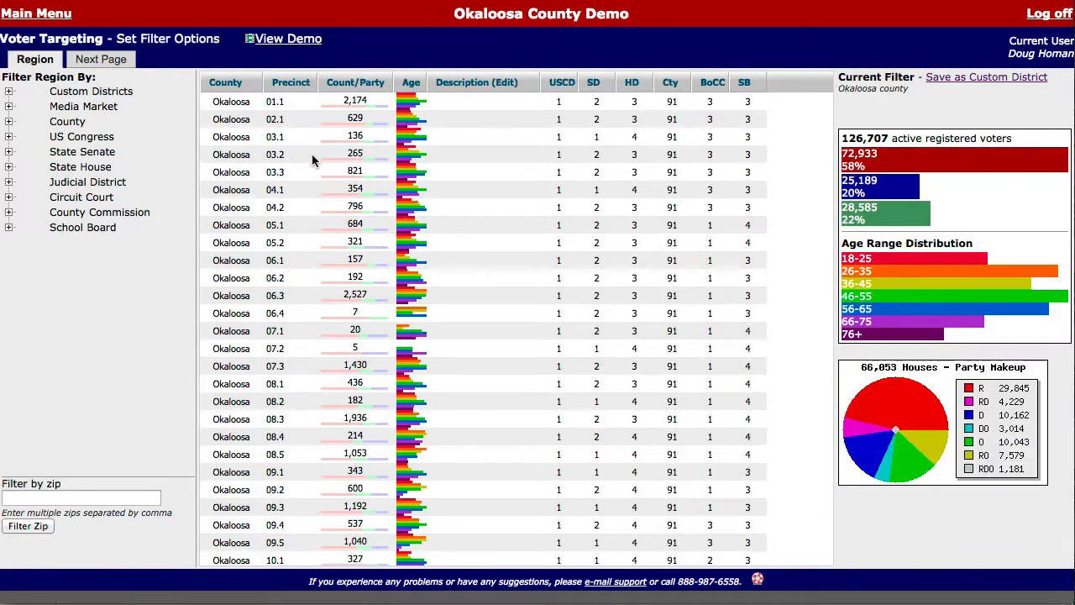
left_click(8, 91)
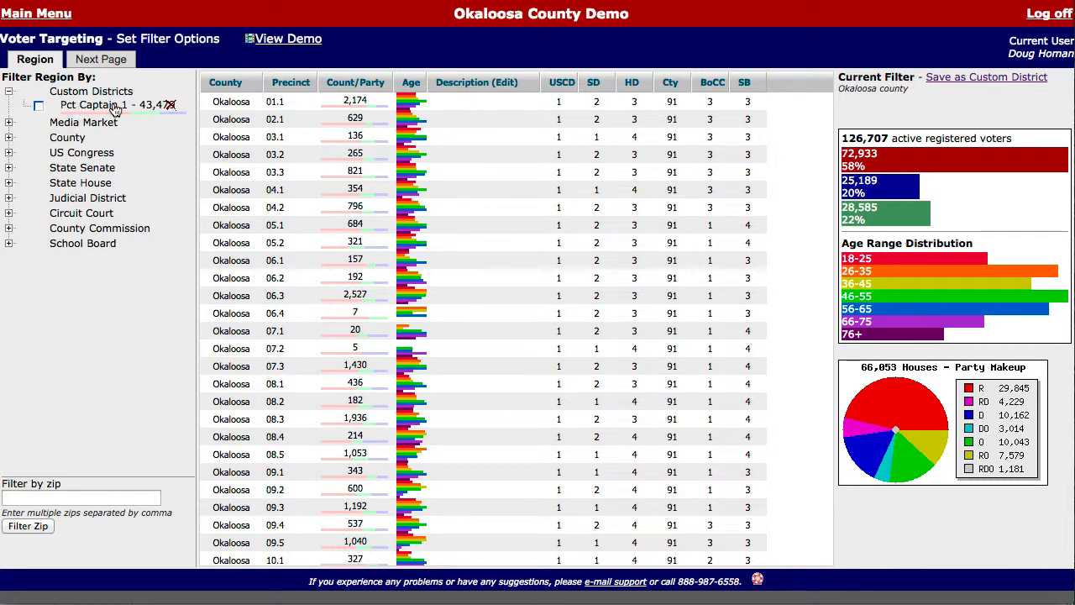
left_click(38, 105)
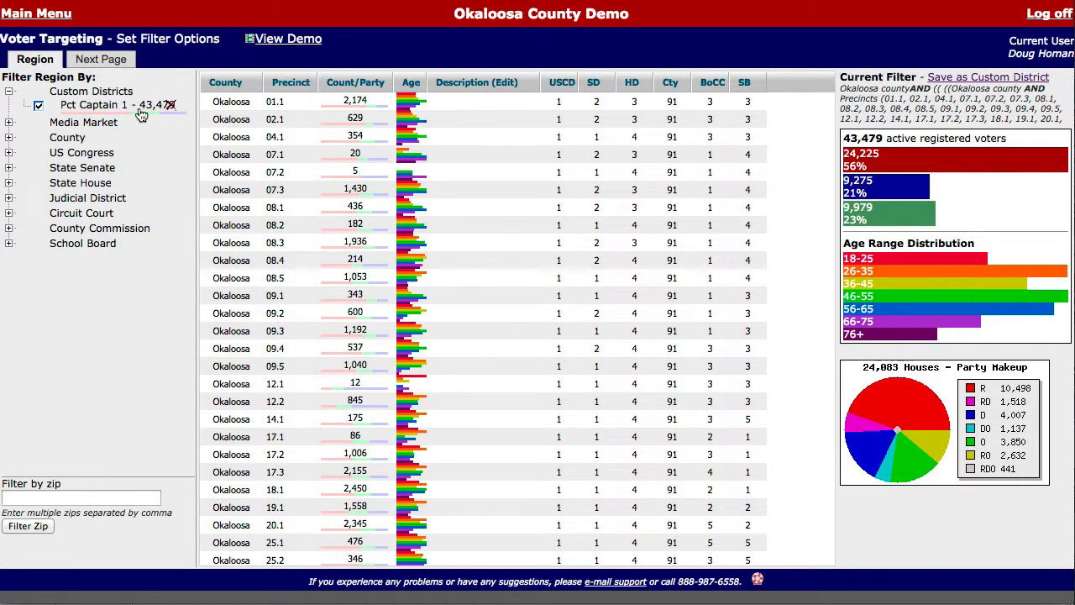
Continue to the demographic criteria and limit the age range to 40 or older and 65 or younger
left_click(90, 63)
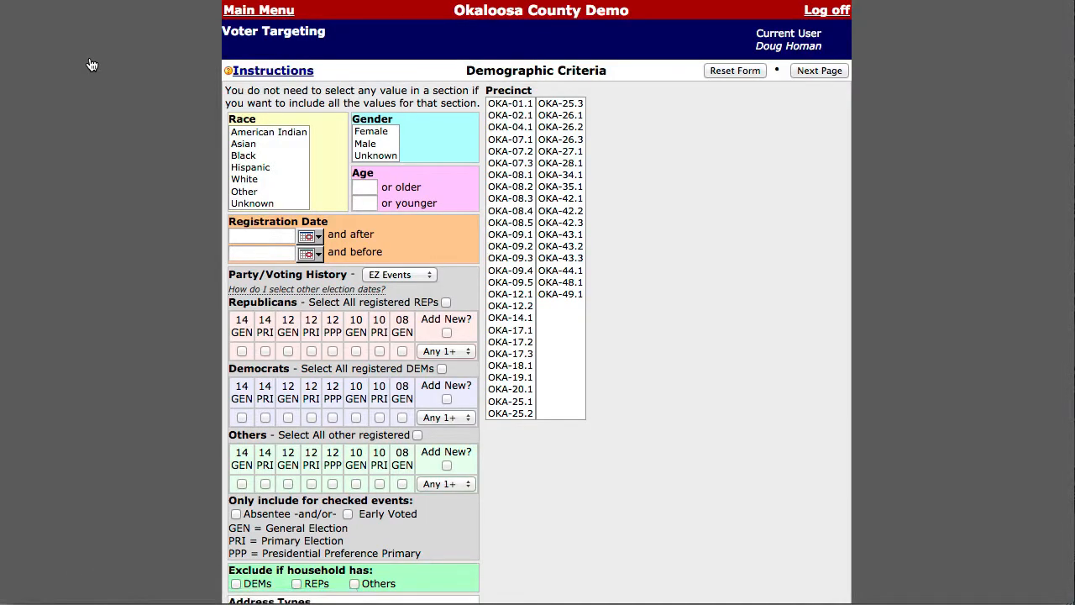
left_click(364, 187)
type("40")
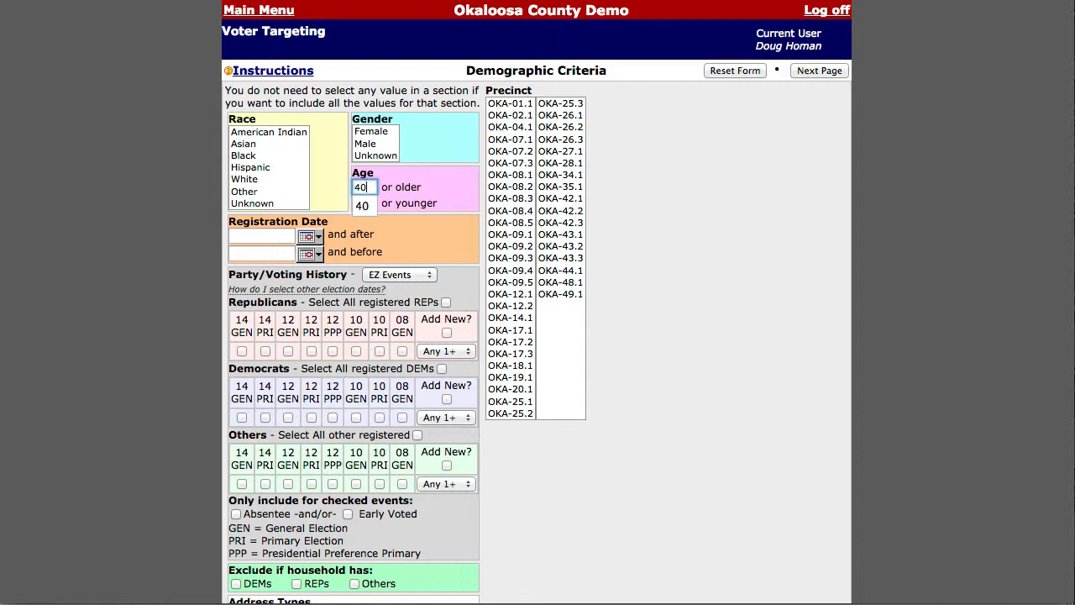
key("Tab")
type("6")
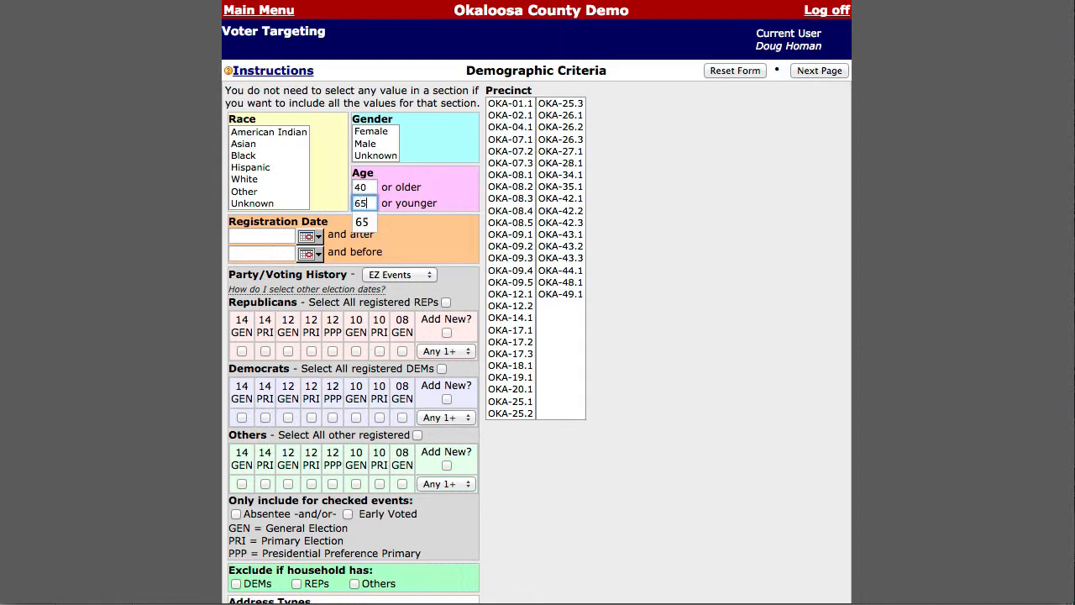
type("5")
Target Republicans who voted in all of 14 GEN, 14 PRI, 12 GEN and 12 PRI, and continue to the group criteria
left_click(241, 351)
left_click(265, 351)
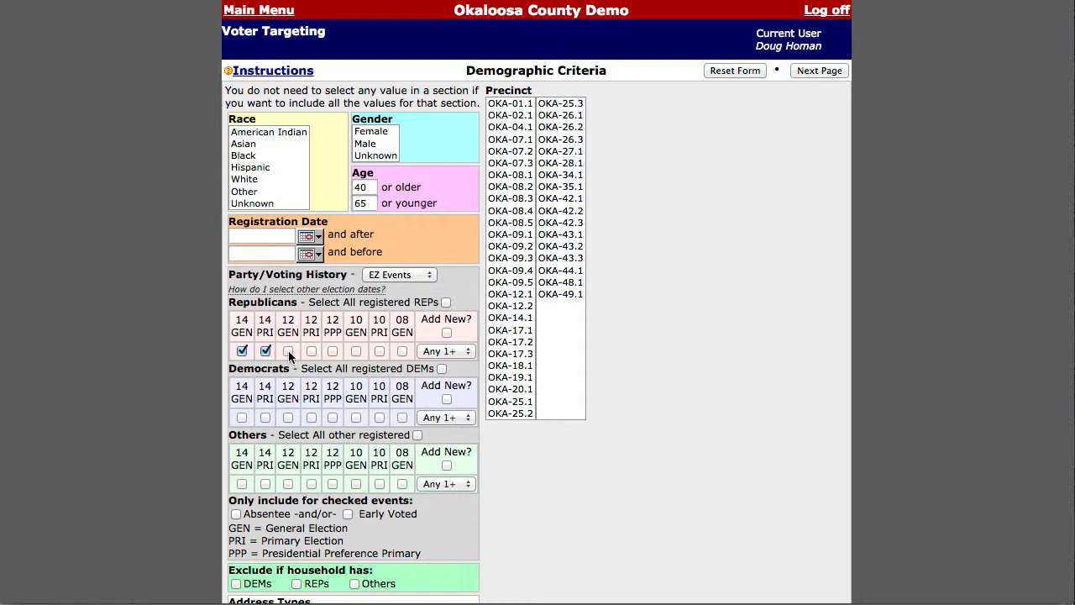
left_click(289, 352)
left_click(311, 351)
left_click(454, 352)
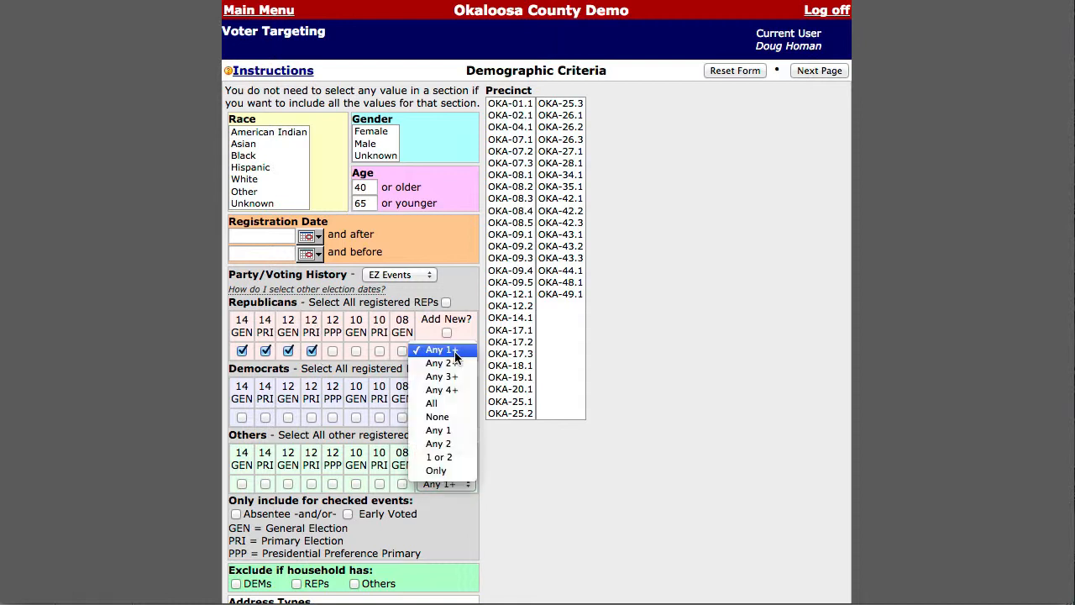
left_click(448, 407)
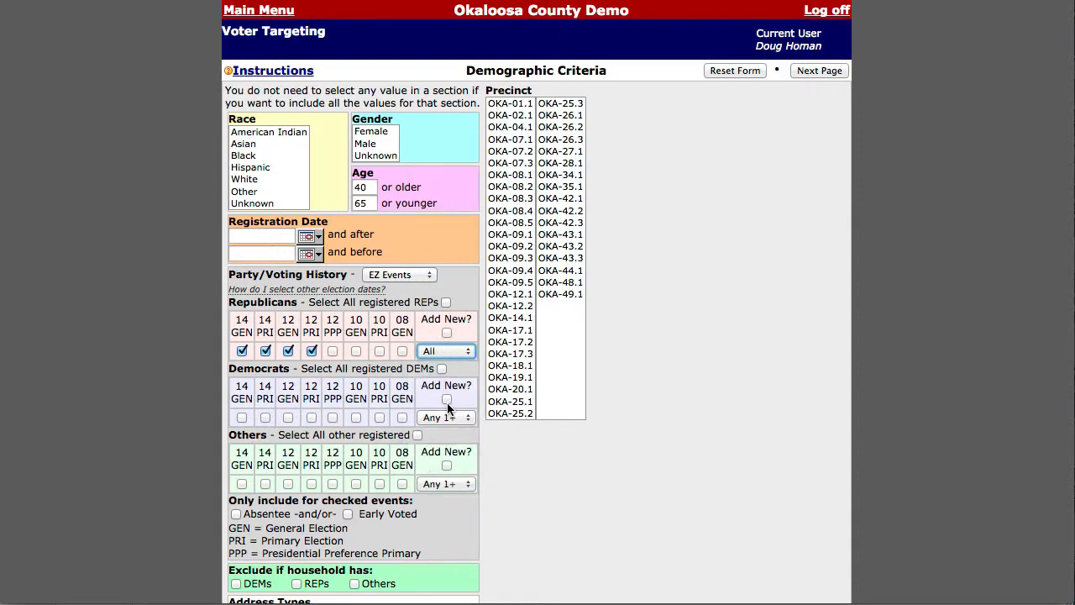
left_click(819, 71)
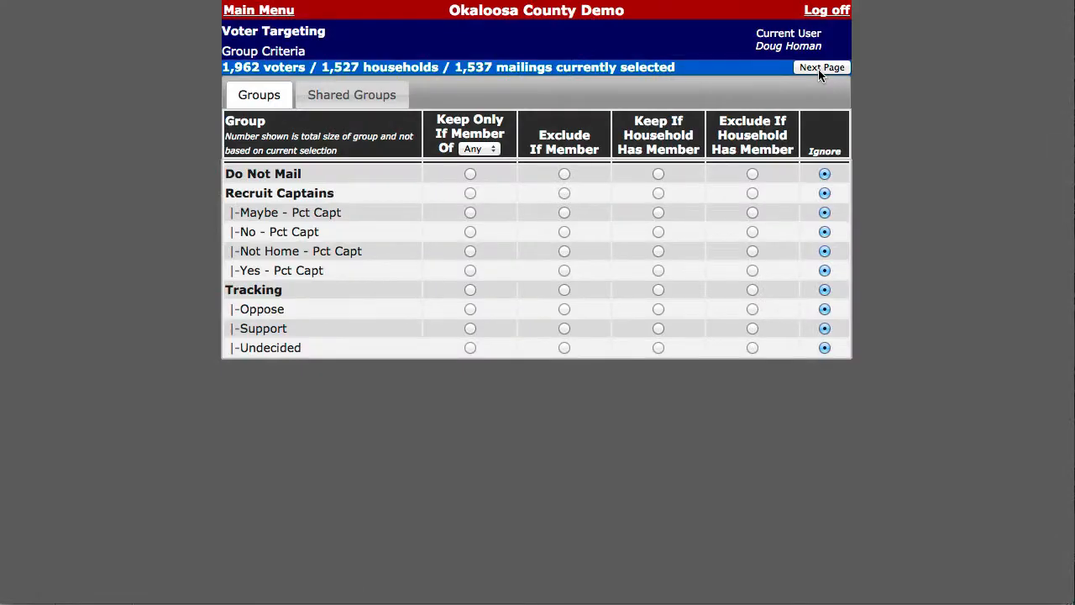
left_click_drag(222, 69, 304, 73)
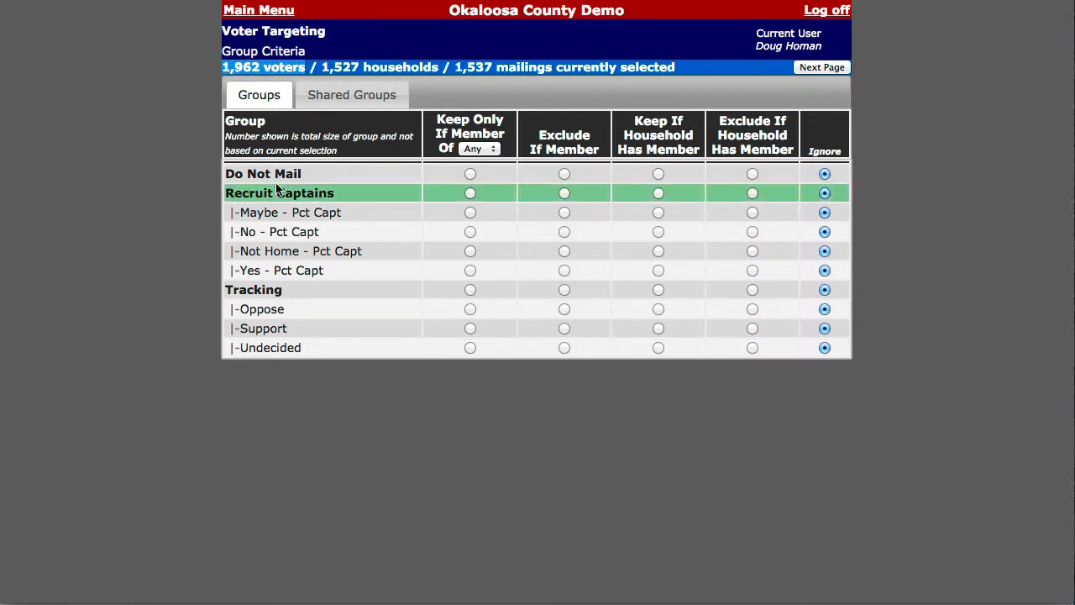
Continue past the group criteria and add the targeted voters to the Recruit Captains group
left_click(823, 68)
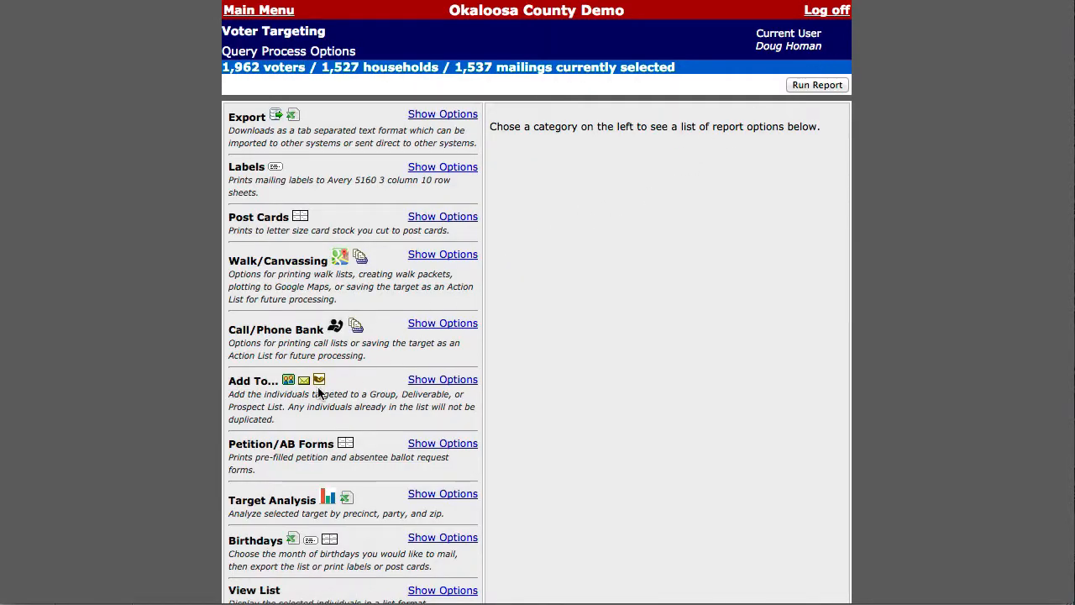
left_click(427, 381)
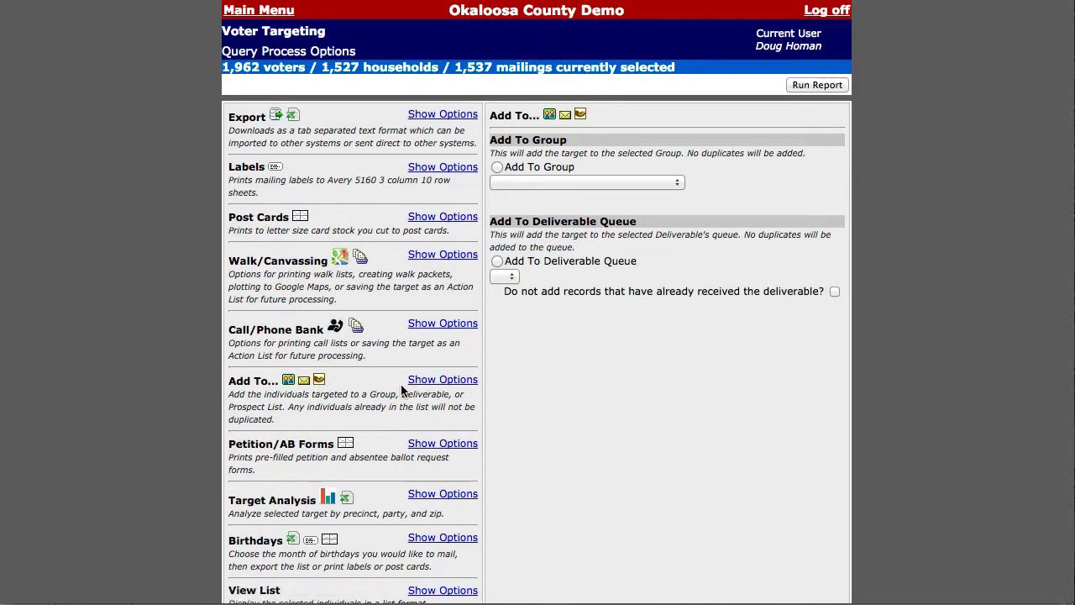
left_click(498, 167)
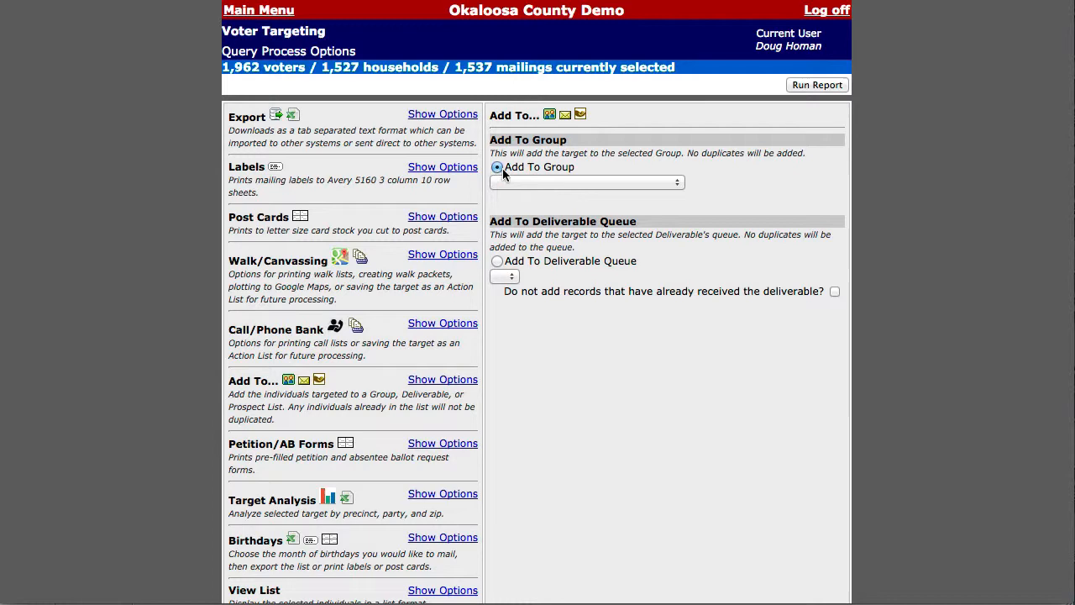
left_click(568, 179)
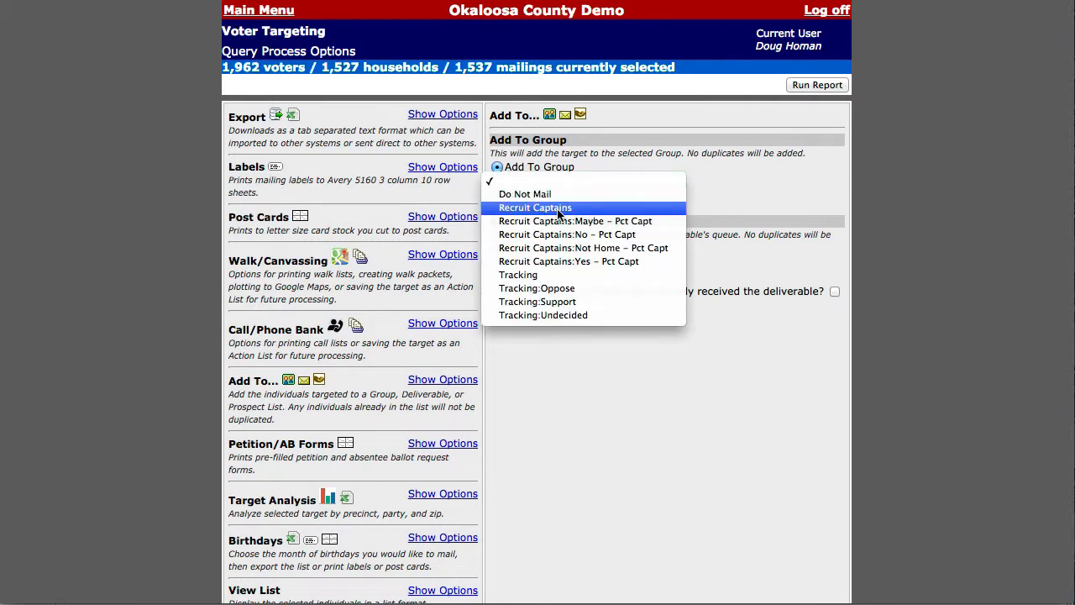
left_click(558, 210)
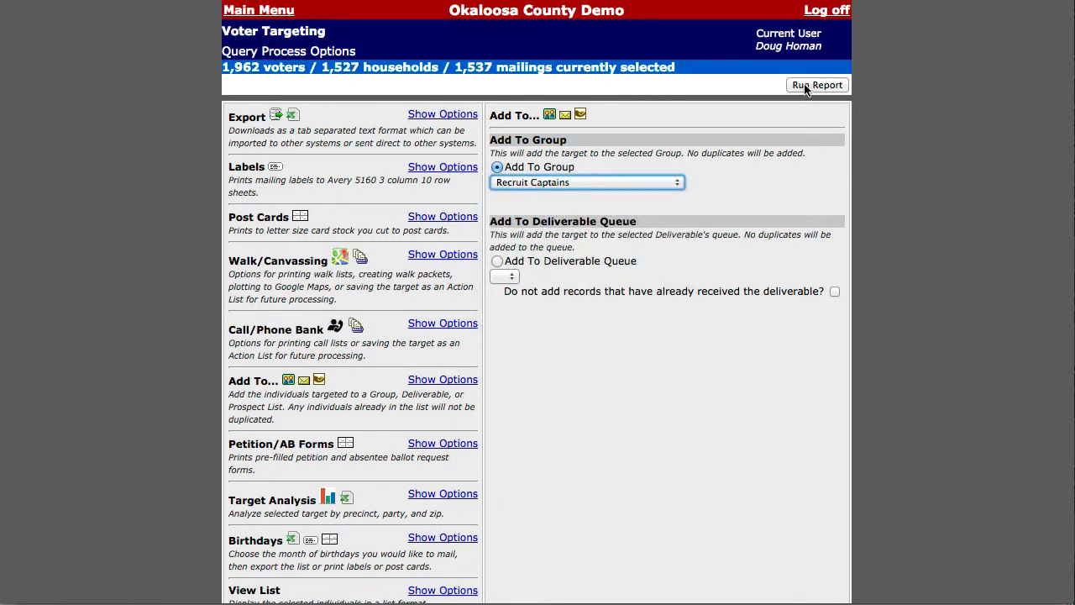
left_click(805, 86)
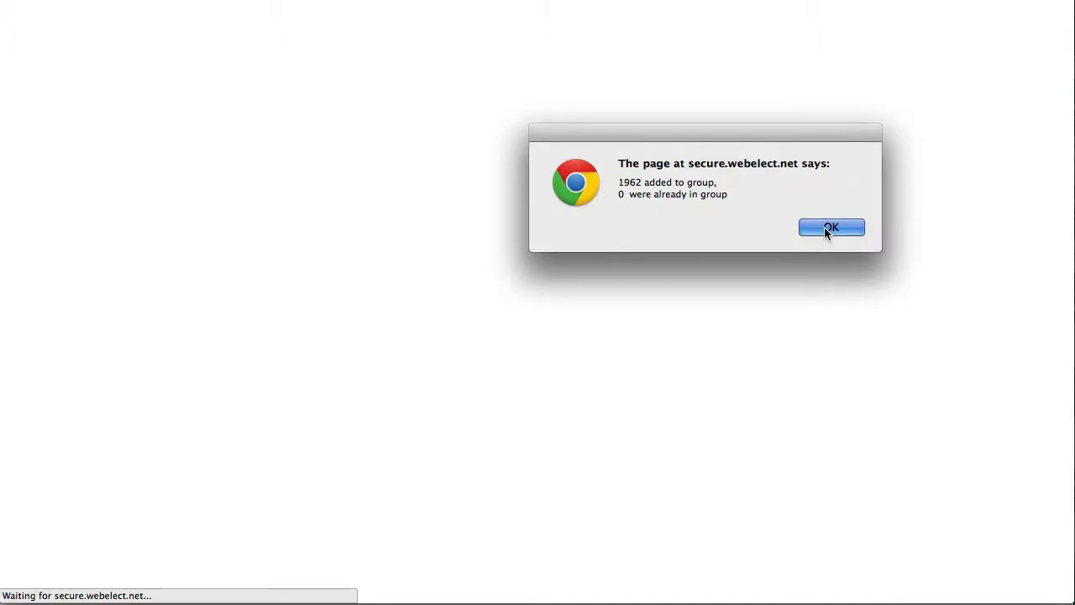
left_click(828, 228)
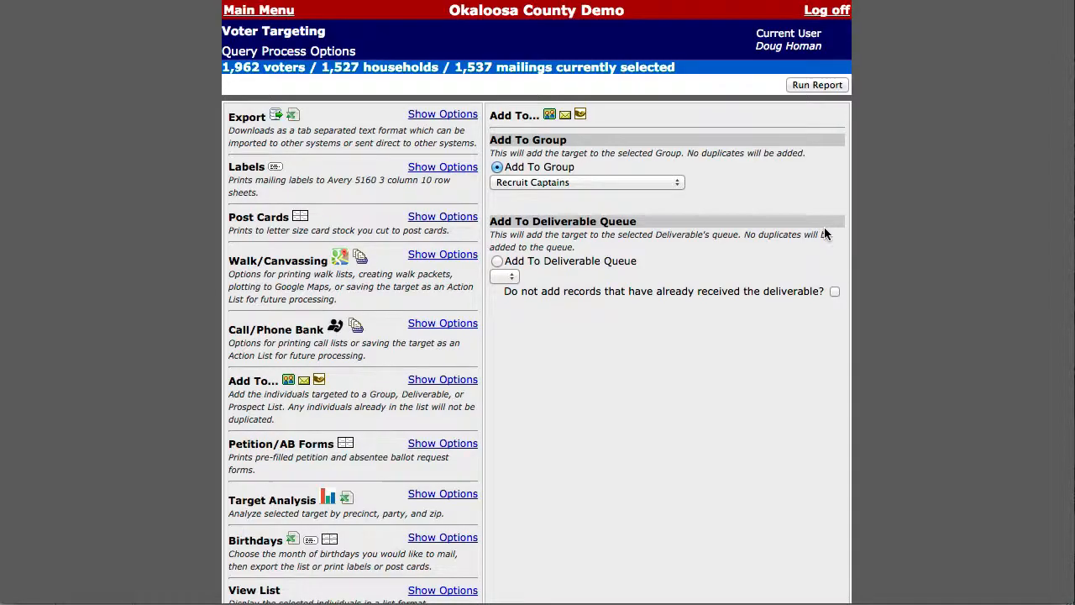
Open the group list, then switch to the Excel spreadsheet wfsh48rvjj.csv and copy its entire Voter ID column
left_click(279, 12)
left_click(602, 212)
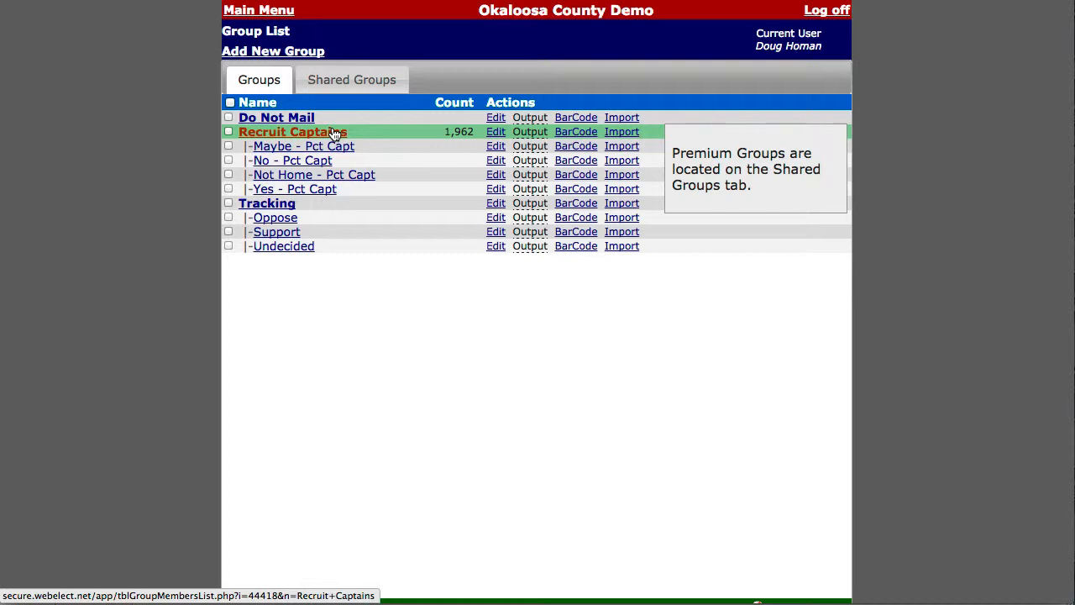
key("ctrl+Up")
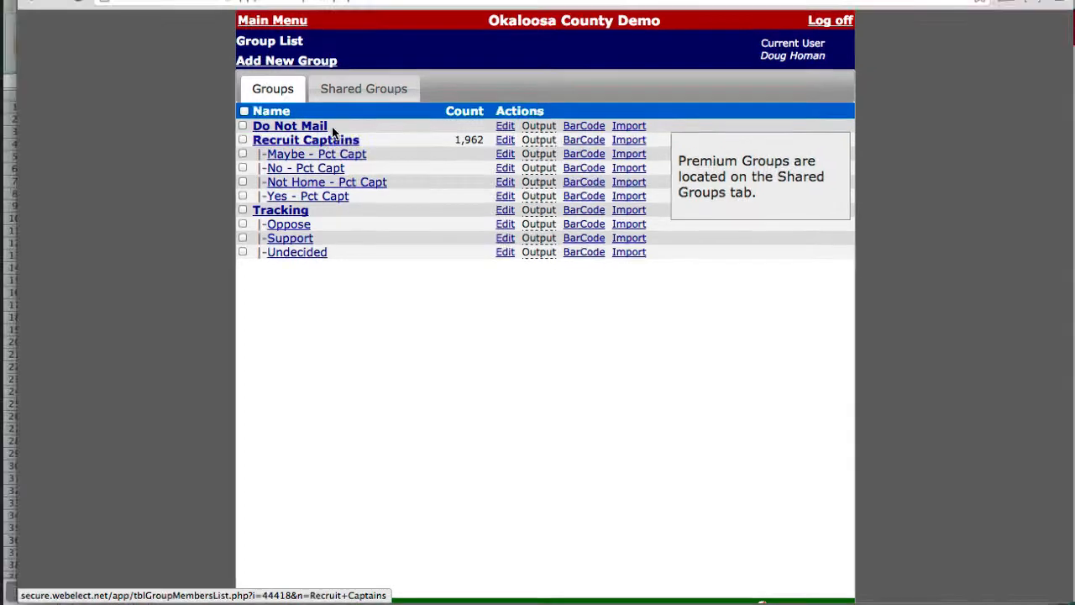
left_click(425, 272)
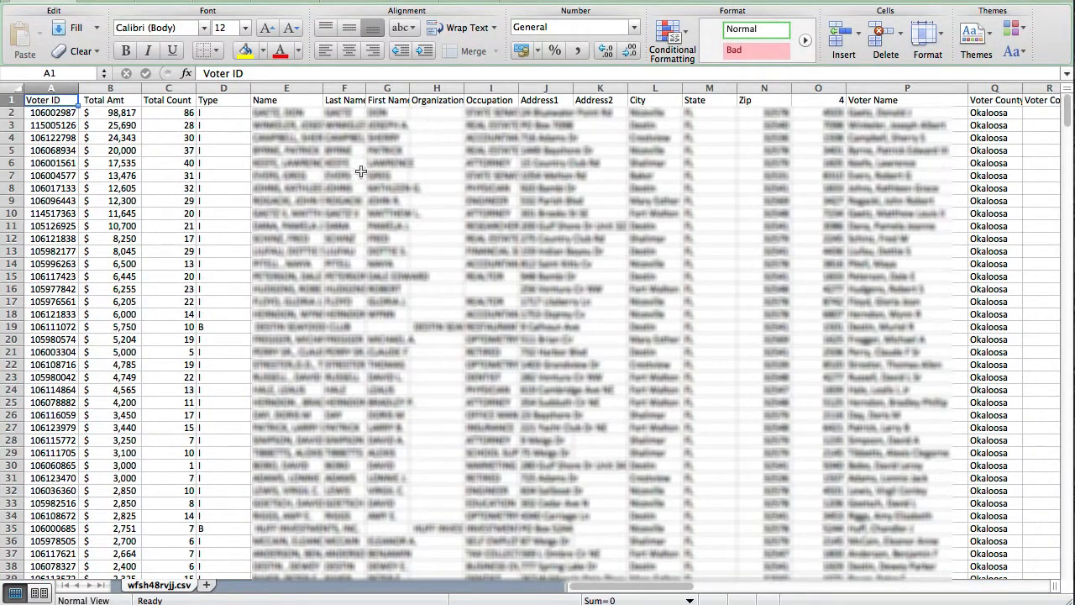
left_click(50, 89)
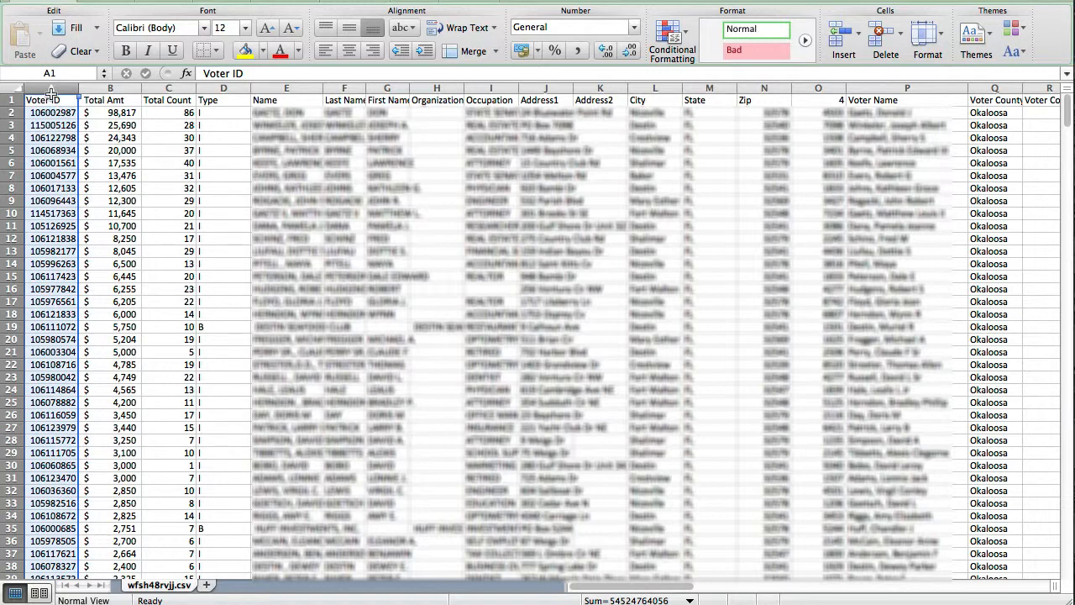
key("super+c")
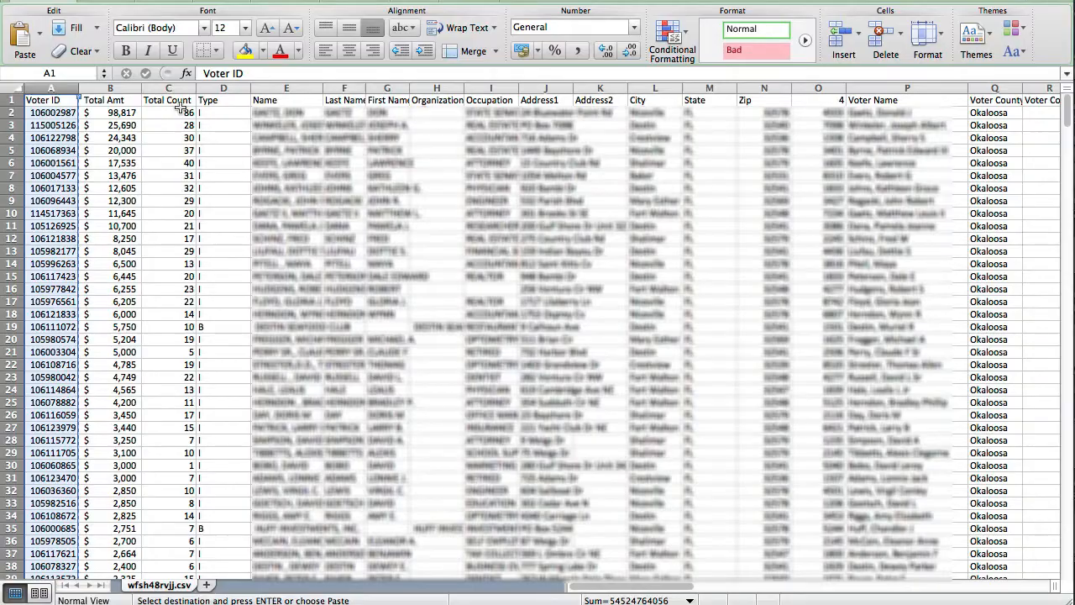
Switch back to webElect in the browser, create a new group named REP Donors and return to the group list
key("ctrl+Up")
left_click(657, 394)
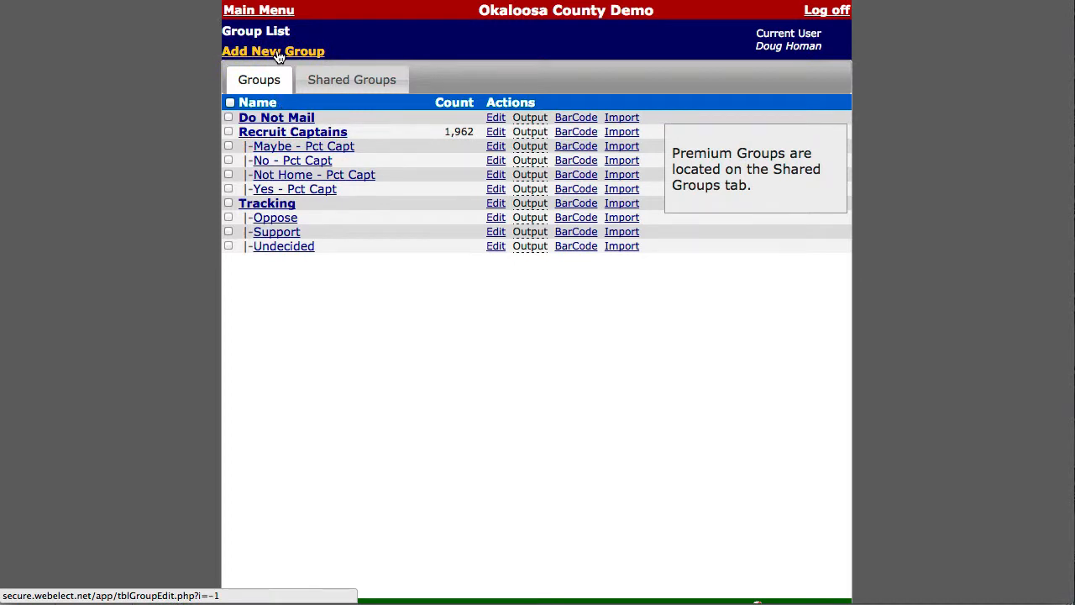
left_click(278, 54)
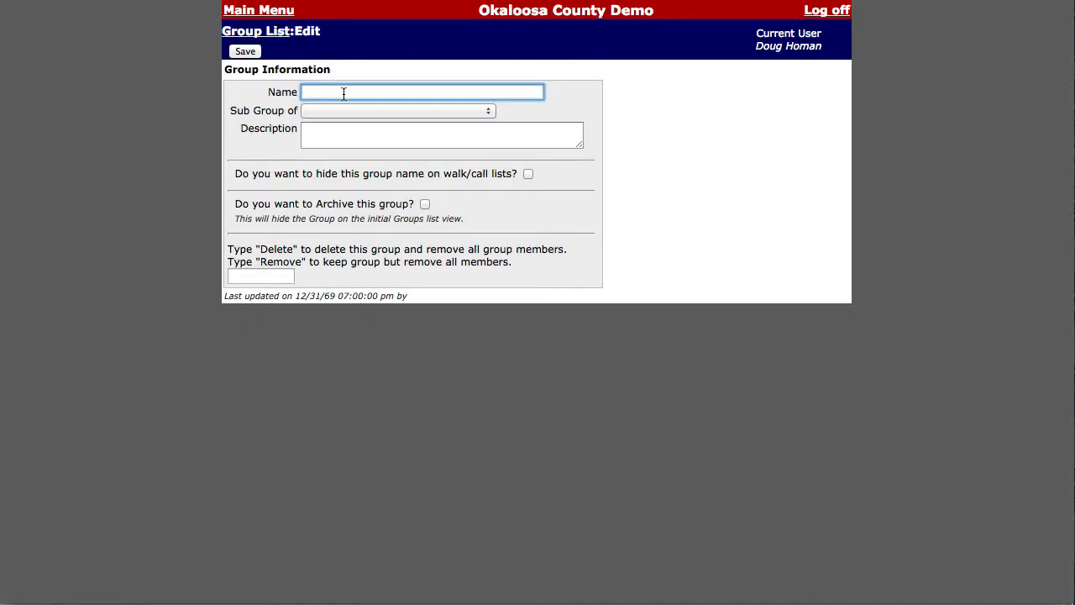
type("REP")
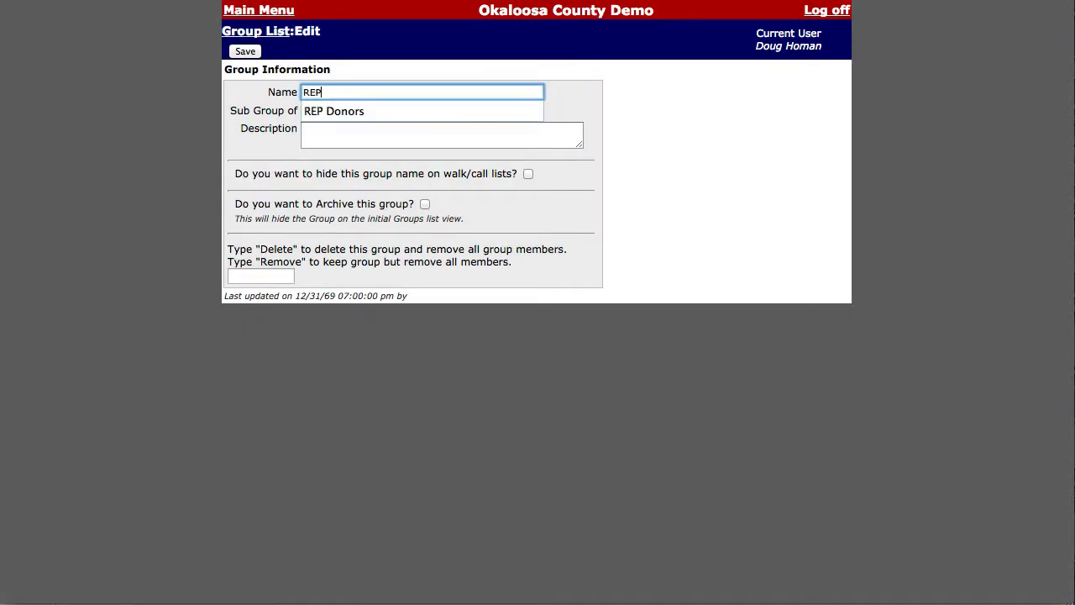
key("Down")
key("Tab")
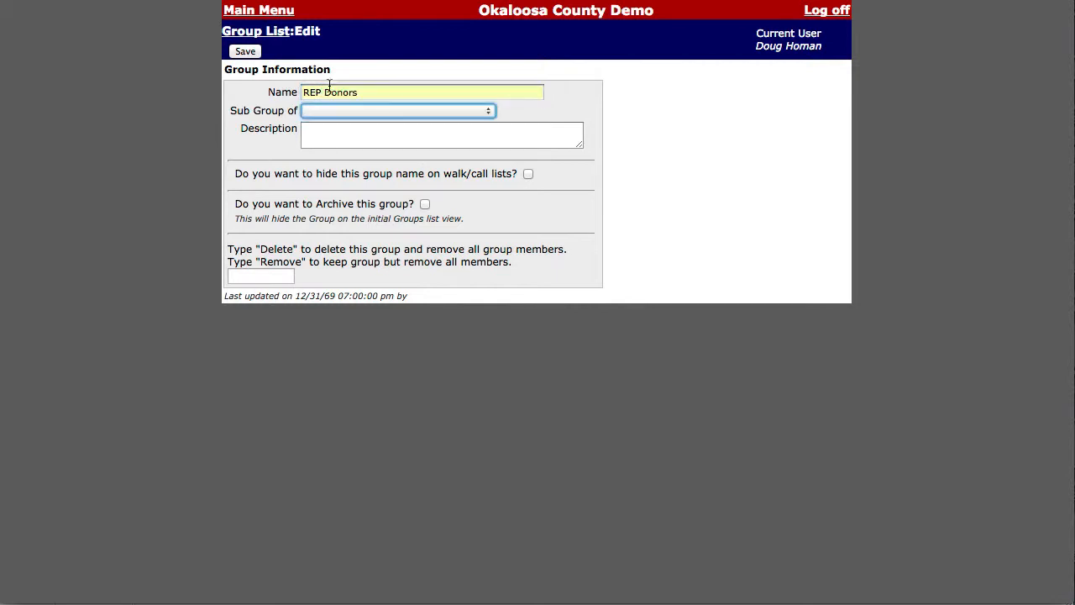
left_click(248, 51)
left_click(250, 37)
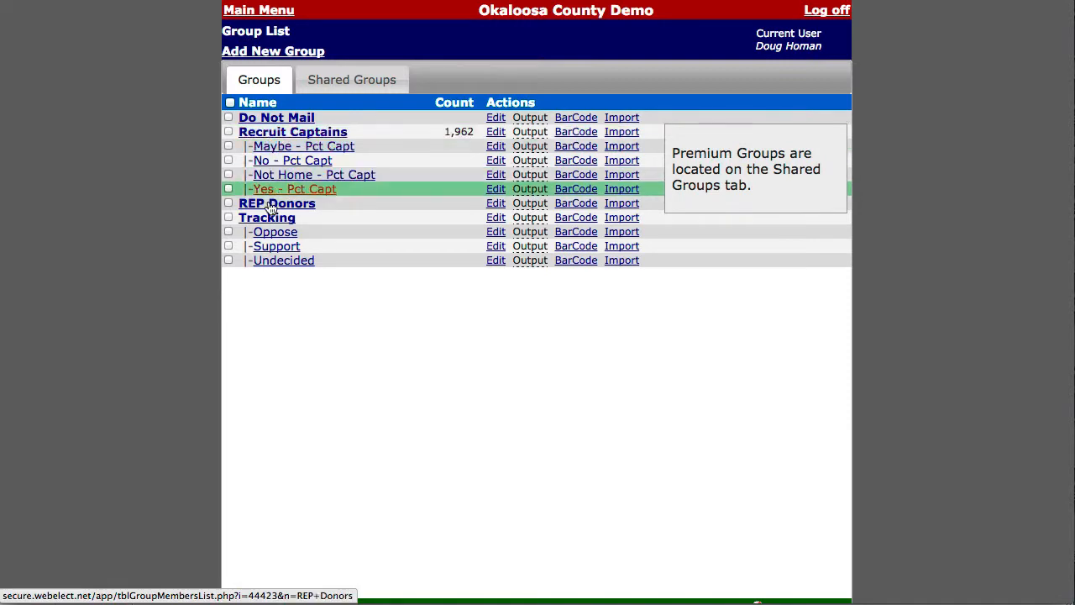
Import the copied voter ID numbers into the REP Donors group, save, and return to the group list
left_click(622, 205)
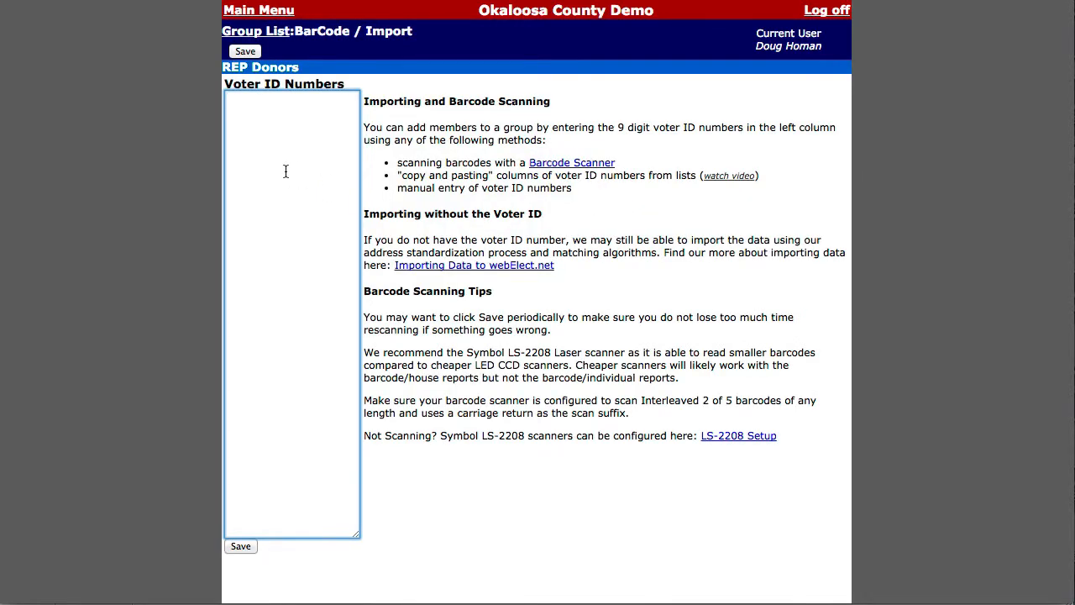
key("ctrl+v")
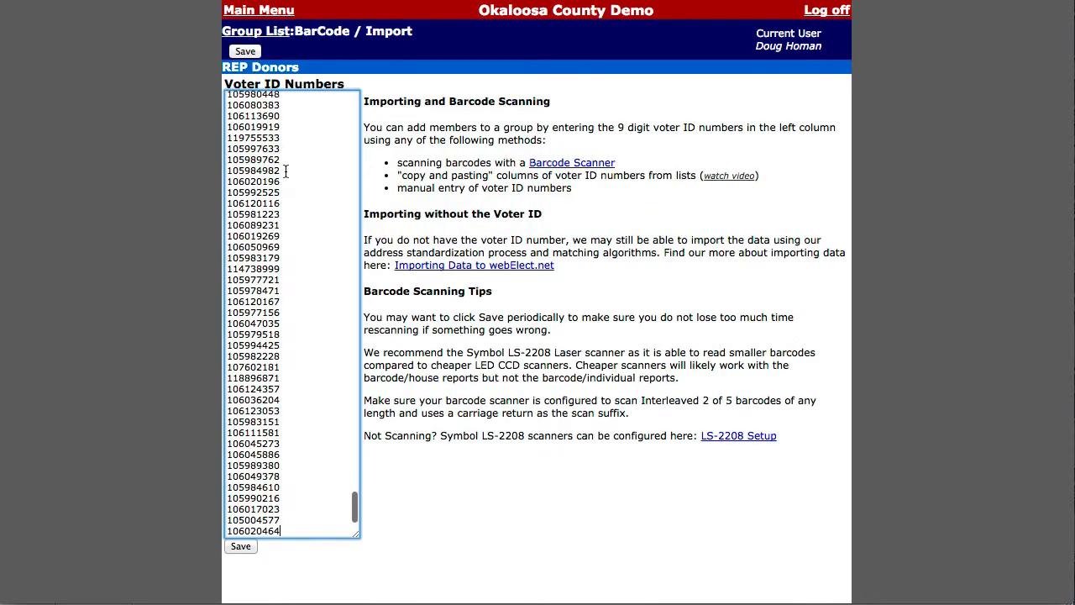
left_click(244, 52)
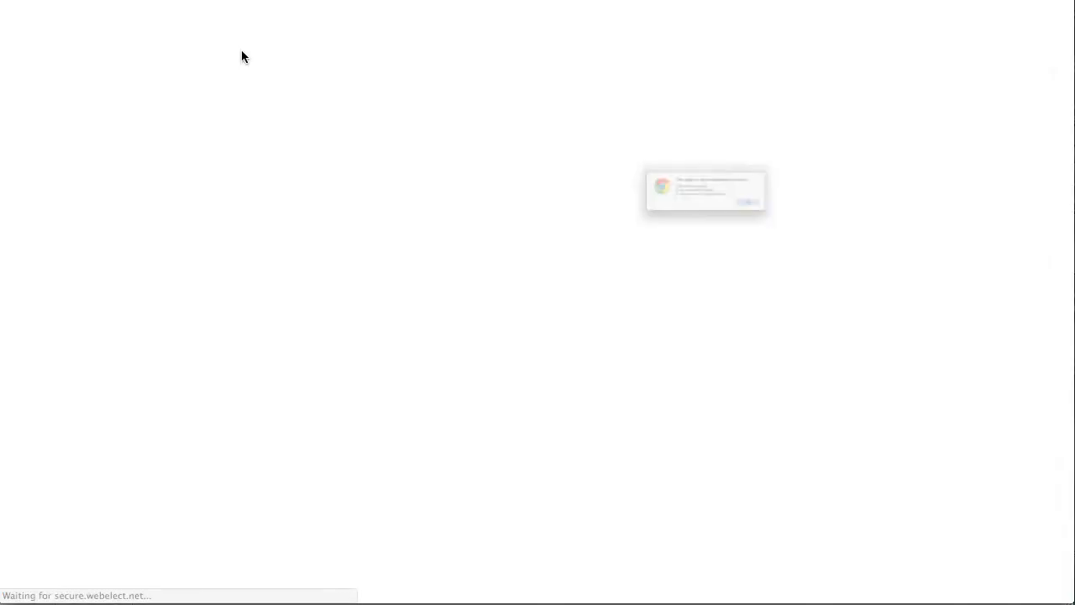
left_click(829, 229)
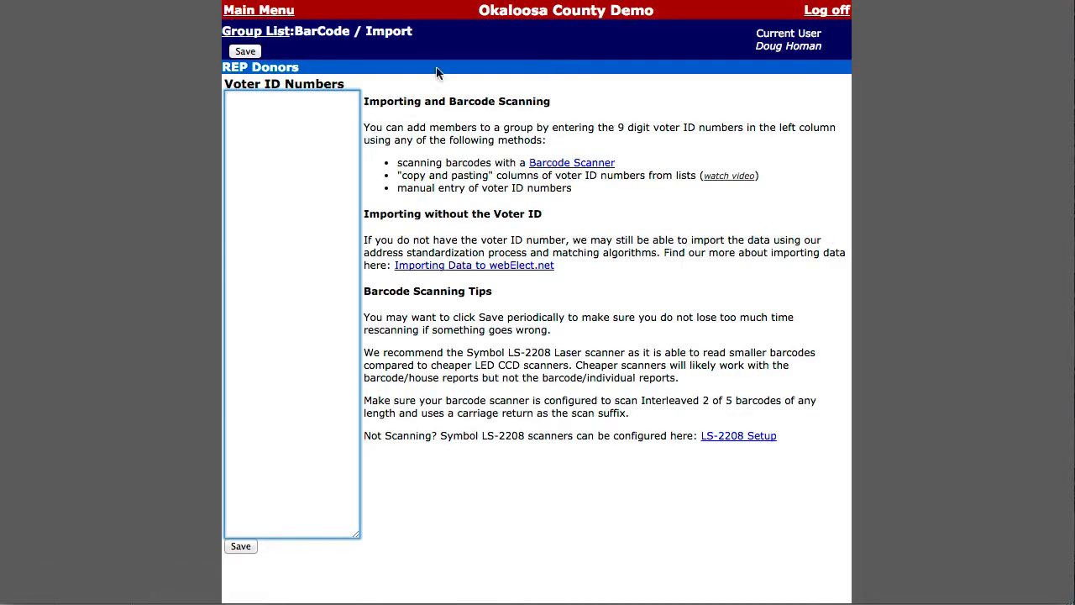
left_click(263, 33)
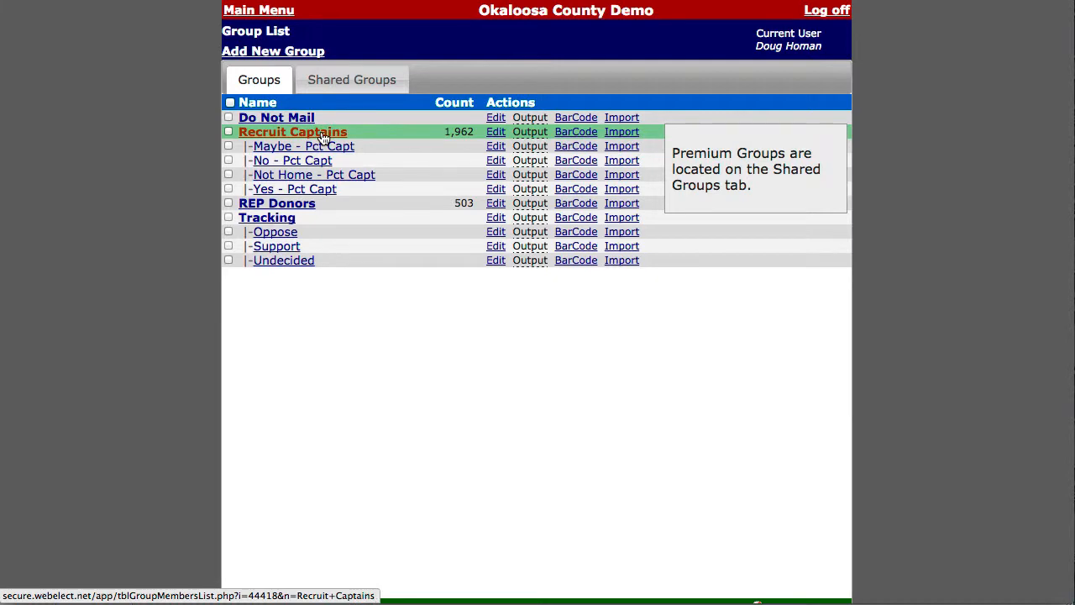
Start a new voter targeting from the main menu with the region filtered by the Pct Captain 1 custom district
left_click(254, 12)
left_click(241, 129)
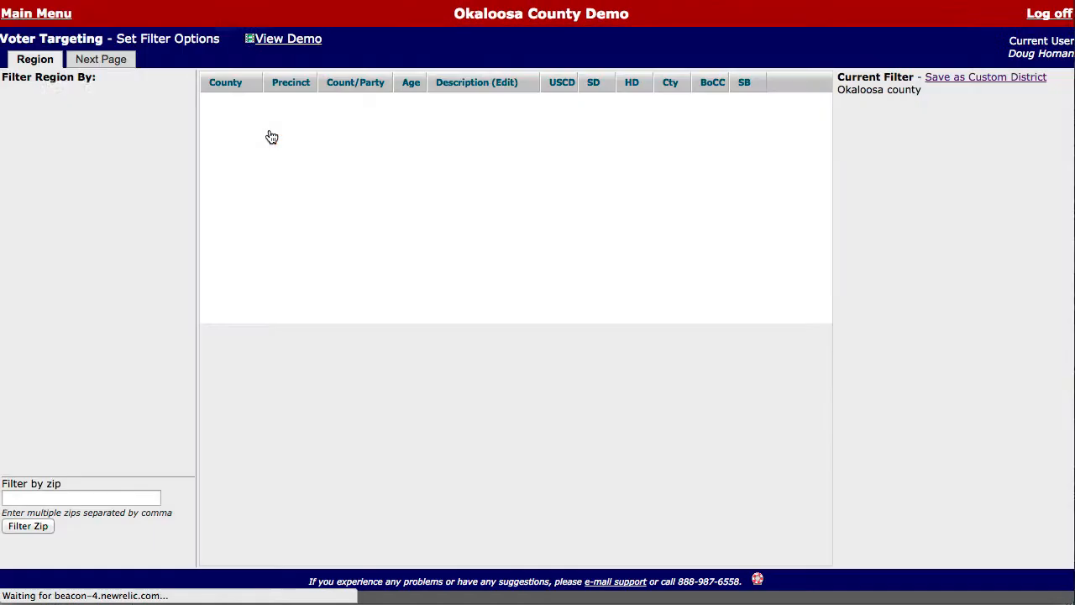
left_click(9, 91)
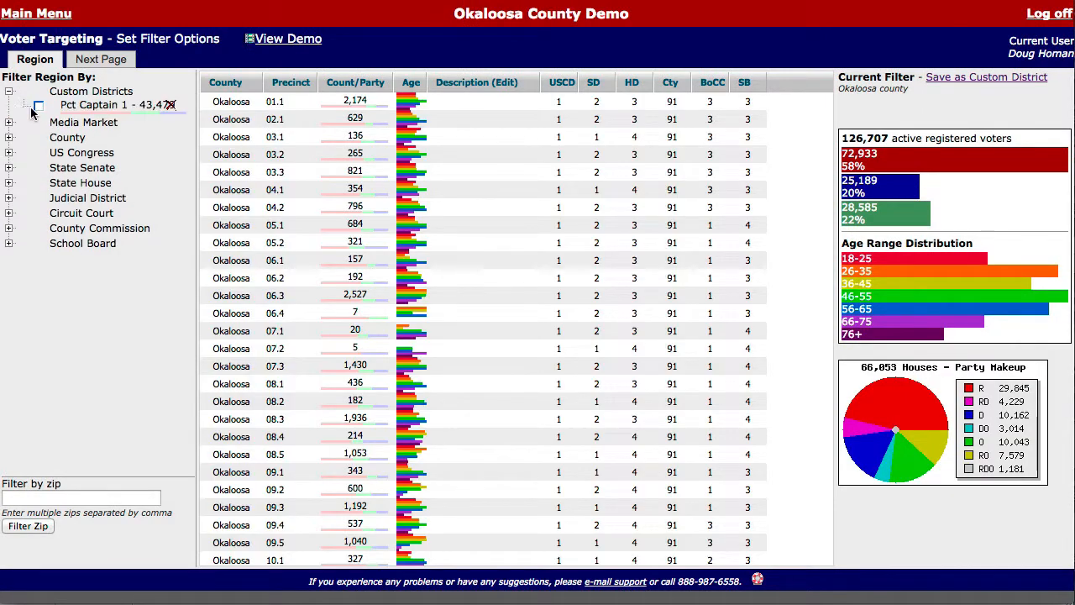
left_click(38, 105)
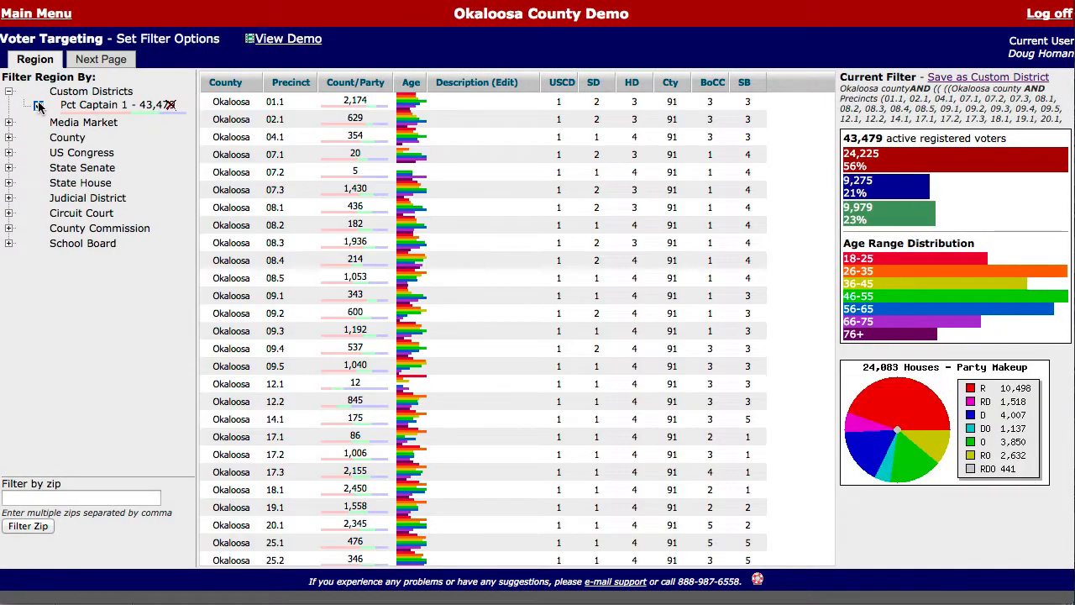
Set the demographic age limits to 40 or older and 65 or younger, and continue to the group criteria
left_click(122, 60)
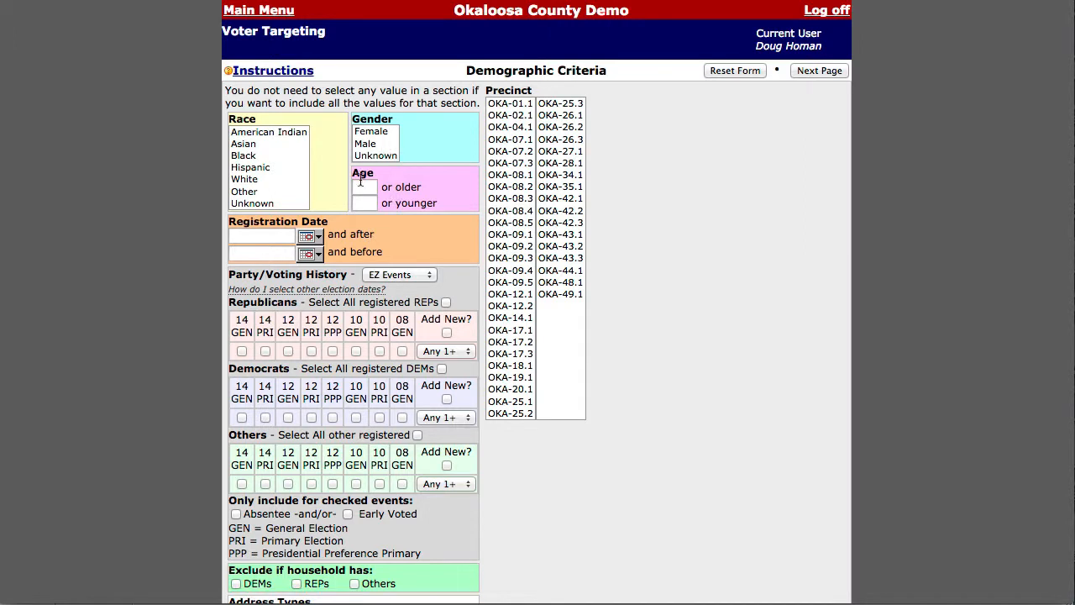
left_click(362, 185)
type("40")
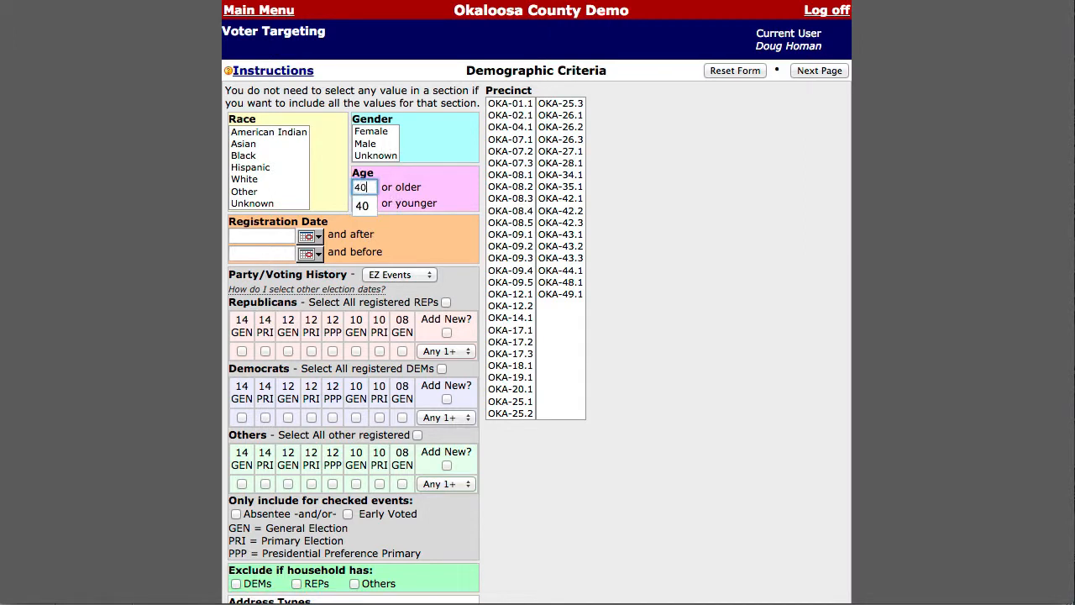
left_click(369, 203)
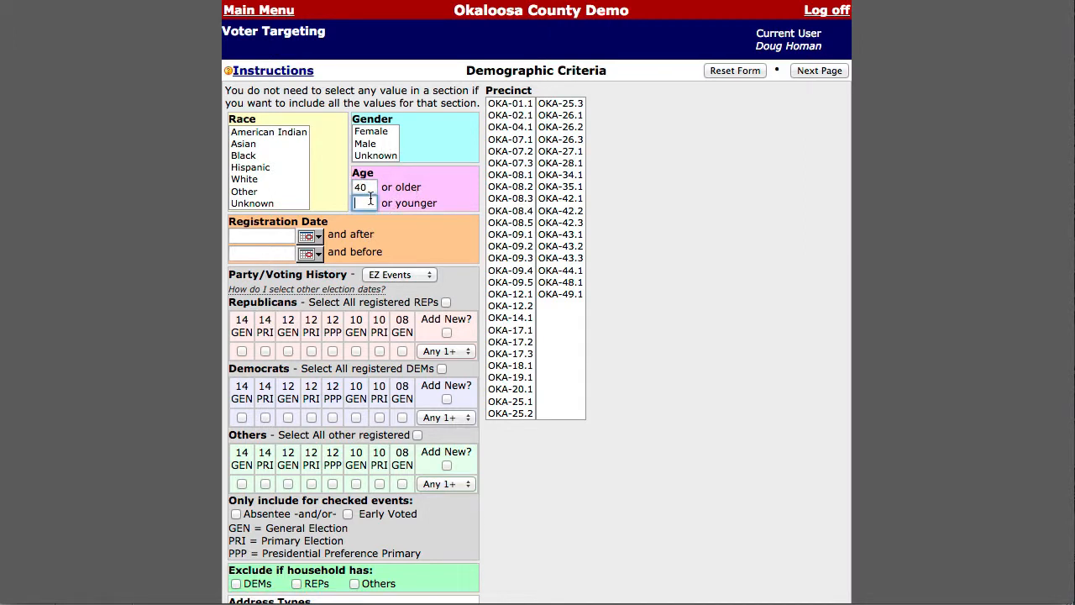
type("65")
left_click(433, 171)
left_click(824, 71)
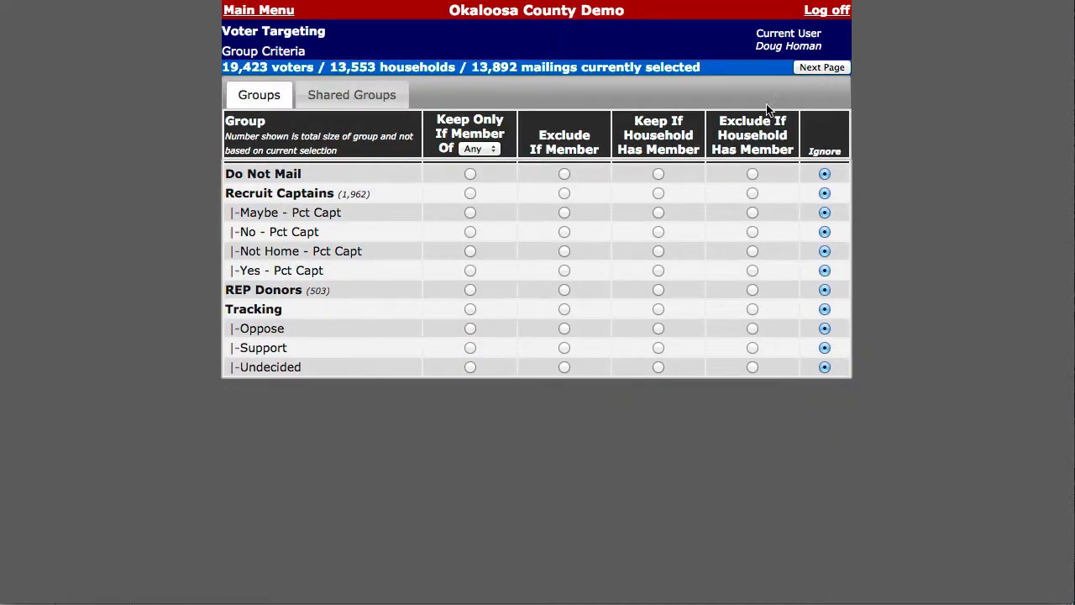
Keep only voters who are members of REP Donors and add them to the Recruit Captains group
left_click(470, 290)
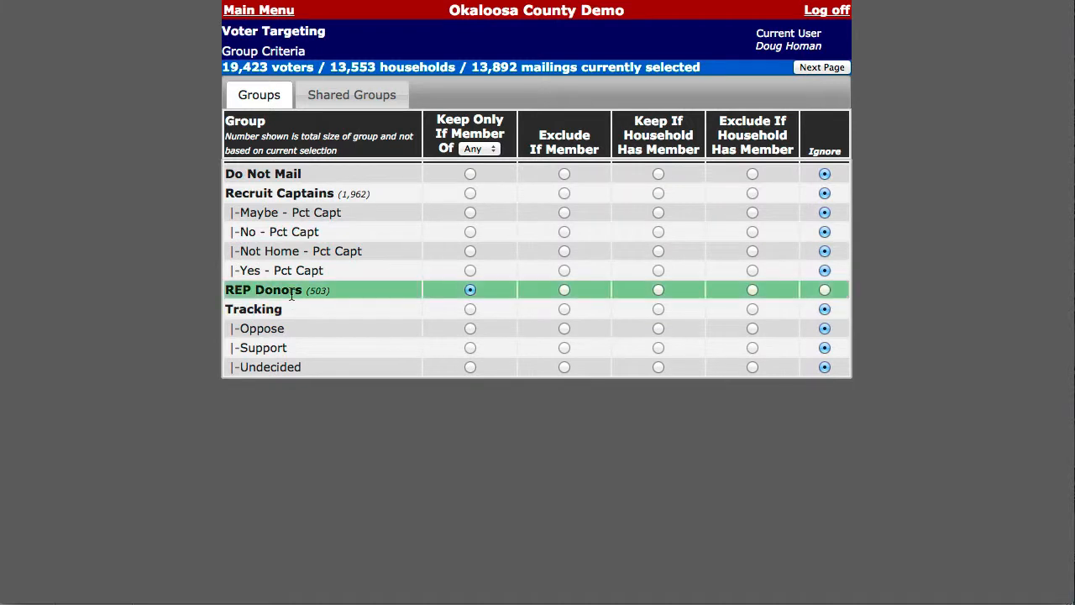
left_click(837, 68)
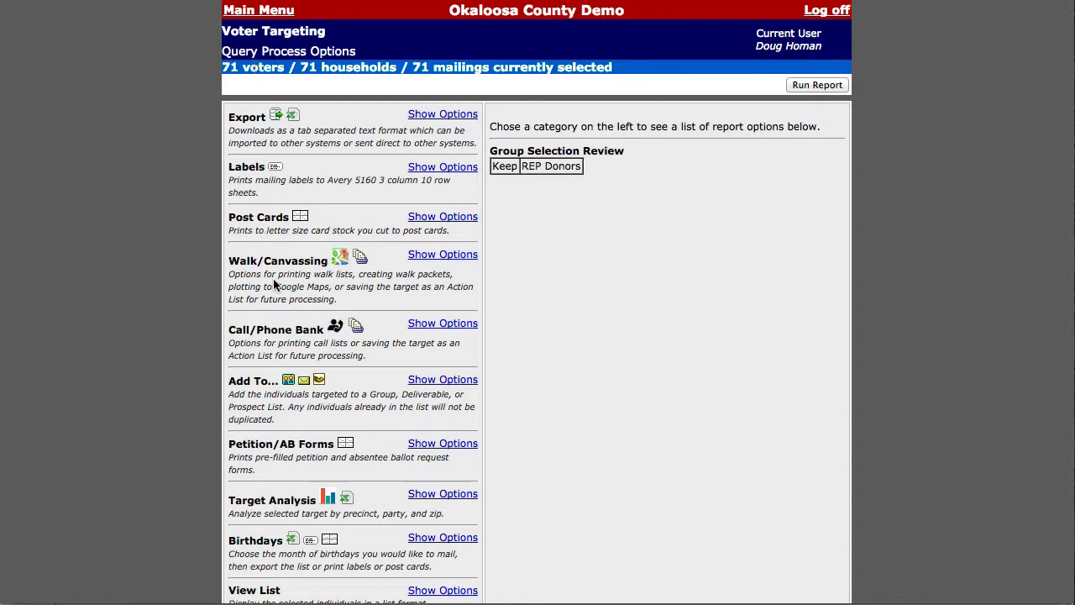
left_click(426, 383)
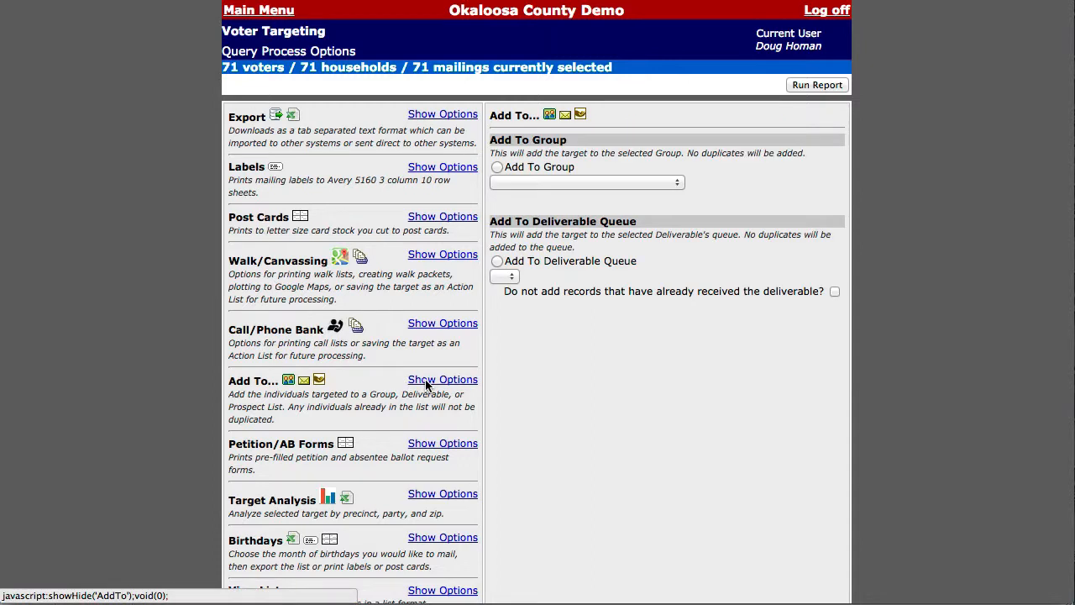
left_click(497, 168)
left_click(521, 182)
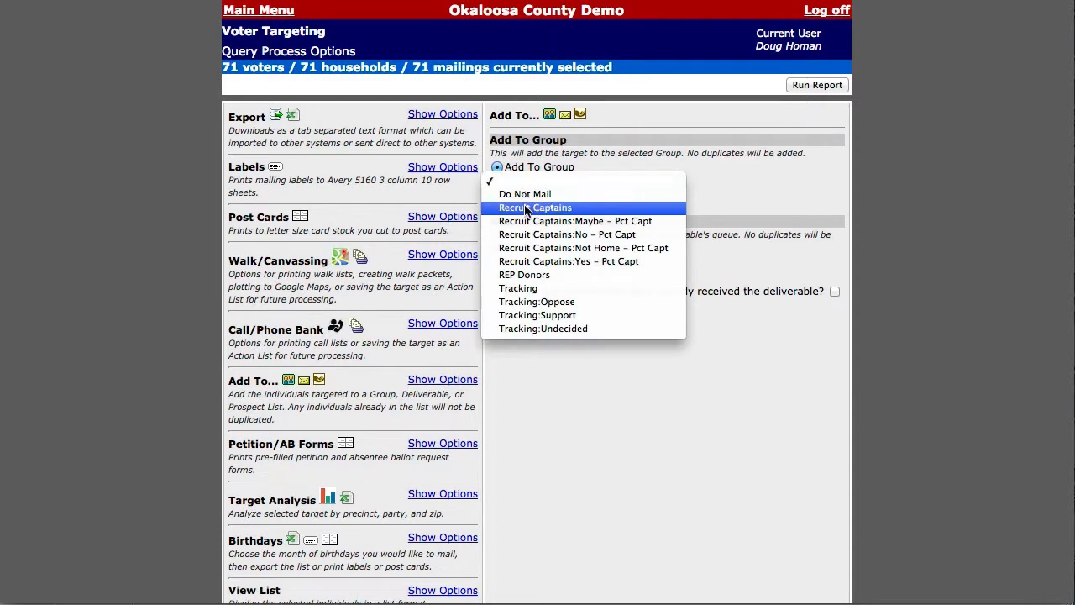
left_click(529, 209)
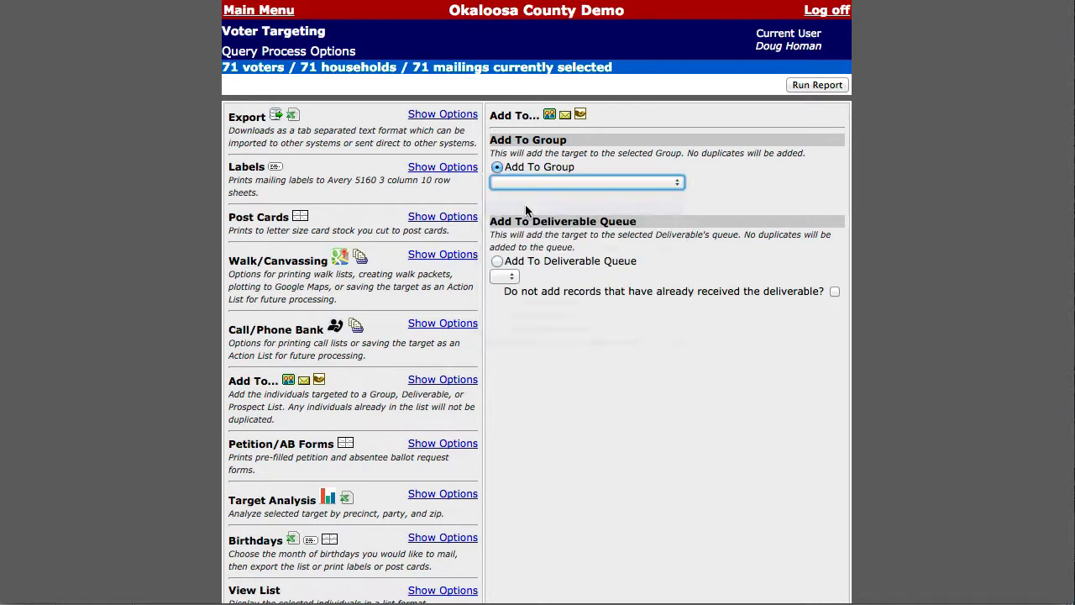
left_click(810, 86)
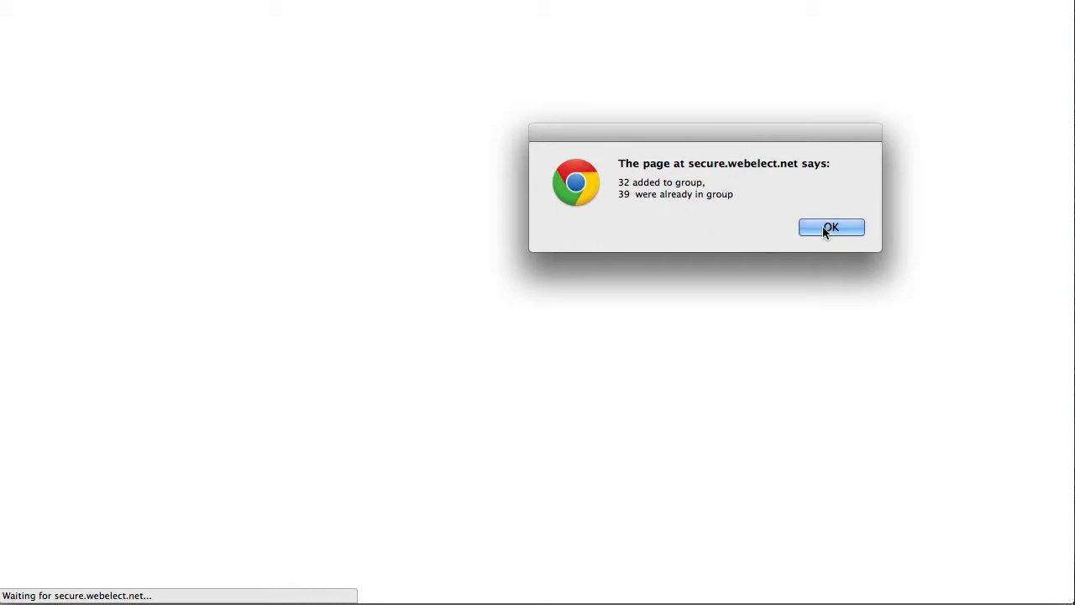
Close the group addition notice and open group management from the main menu to check the Recruit Captains group
left_click(826, 229)
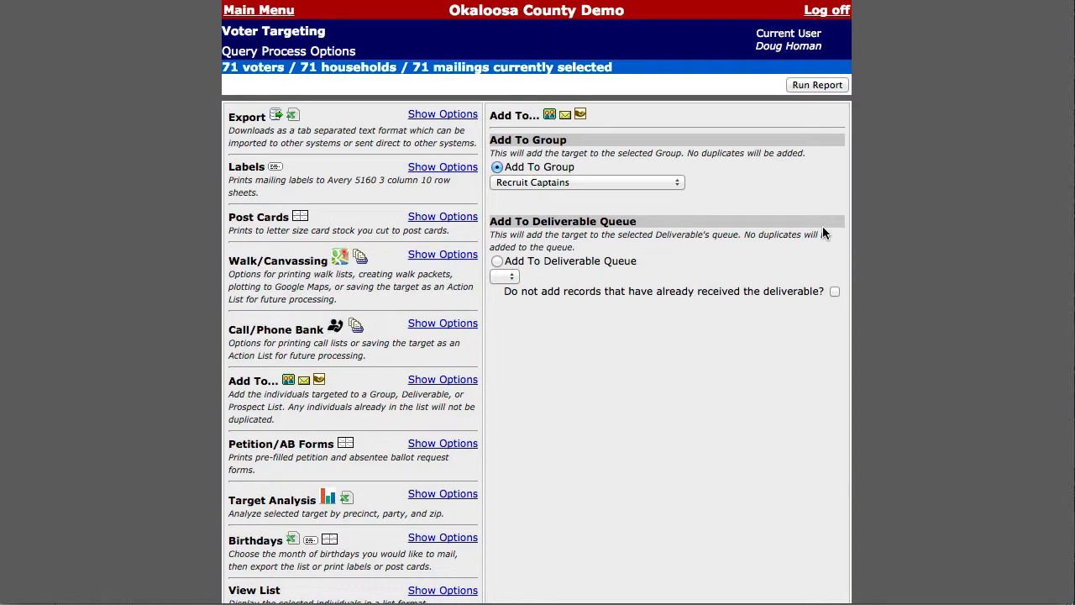
left_click(277, 12)
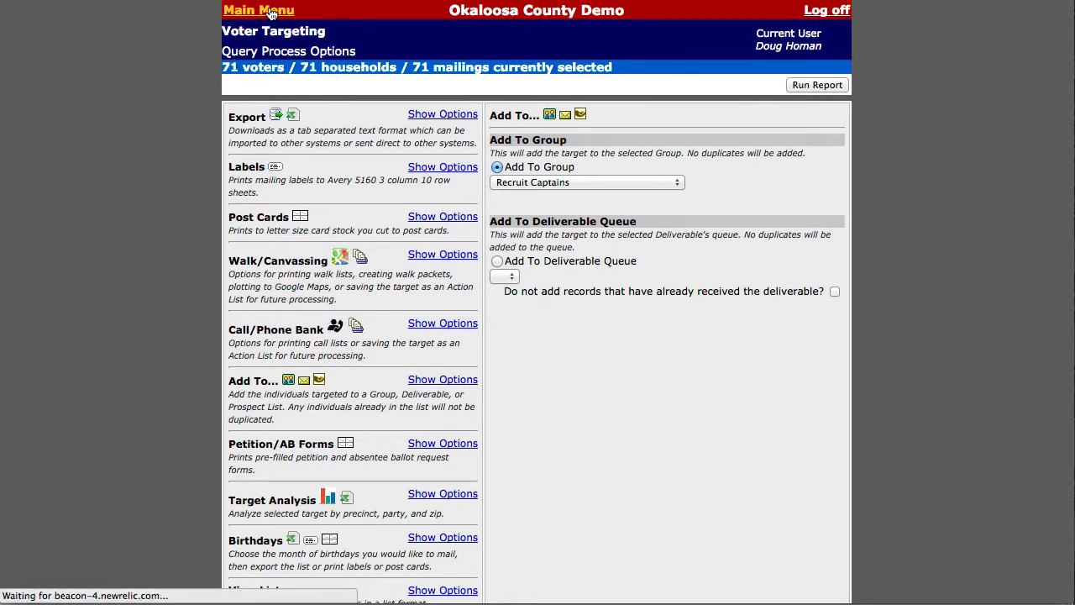
left_click(563, 215)
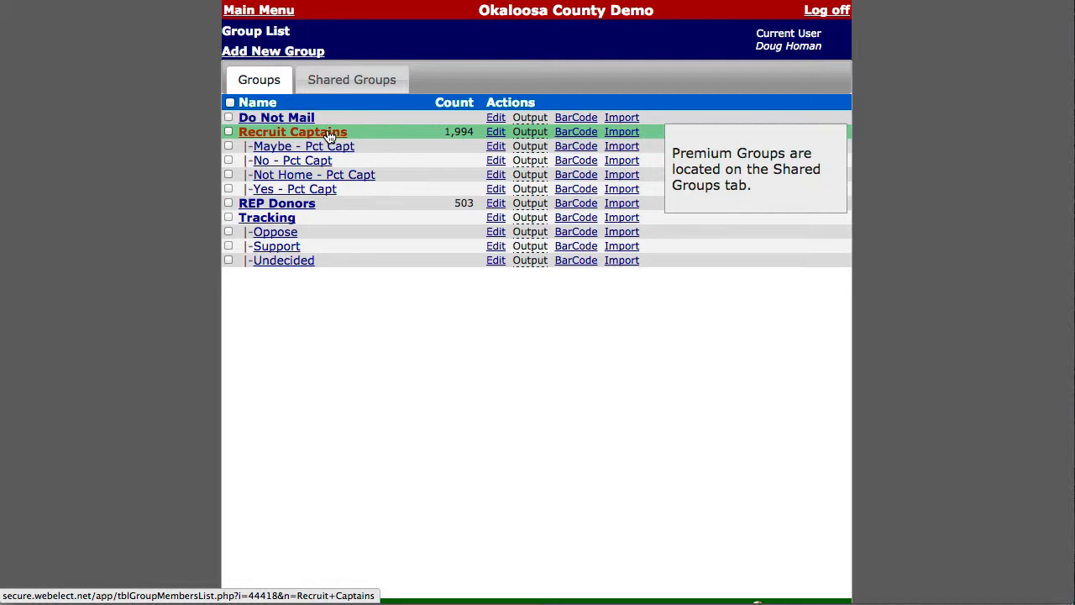
Start a new voter targeting without region or demographic filters, and keep only members of the Recruit Captains group
left_click(258, 10)
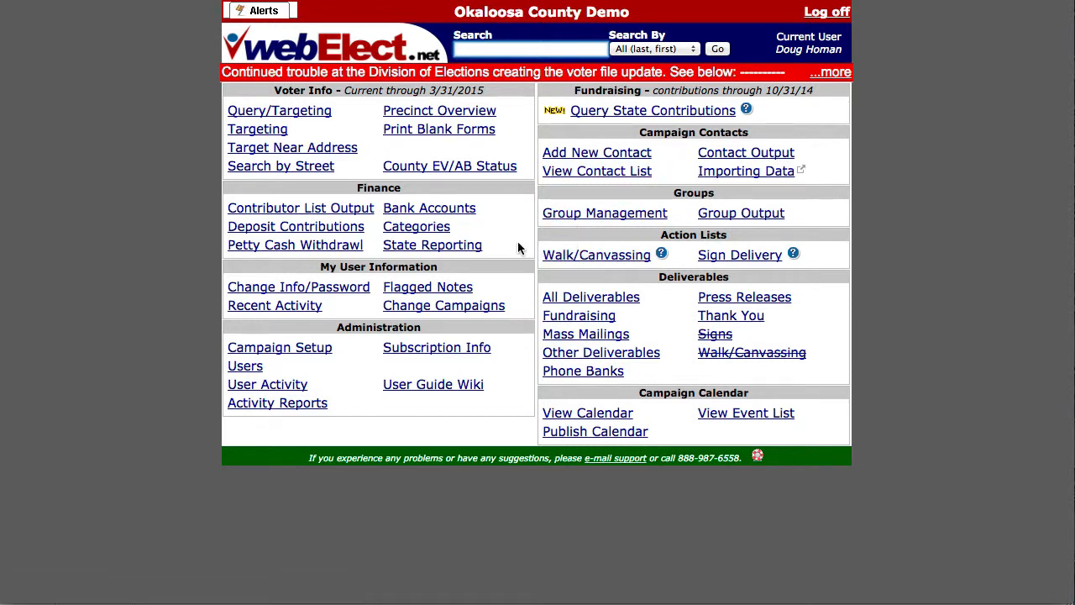
left_click(265, 126)
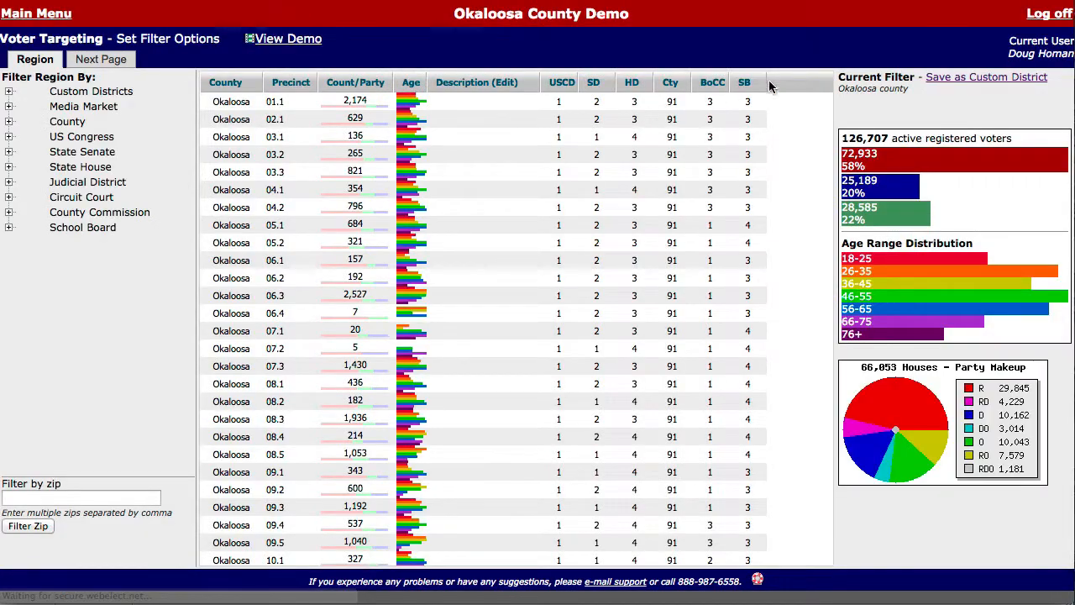
left_click(101, 59)
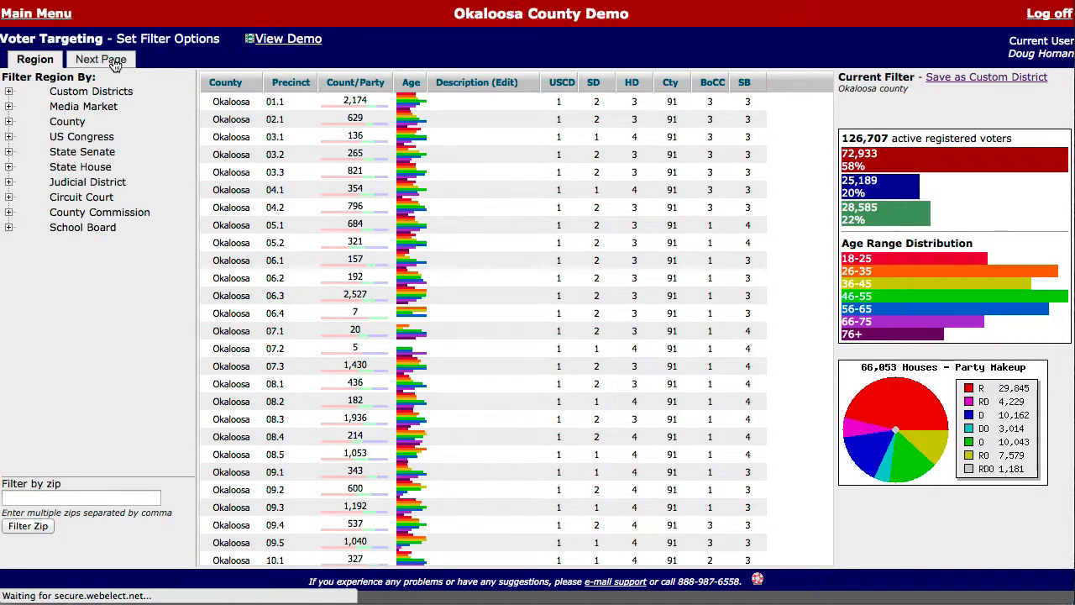
left_click(819, 71)
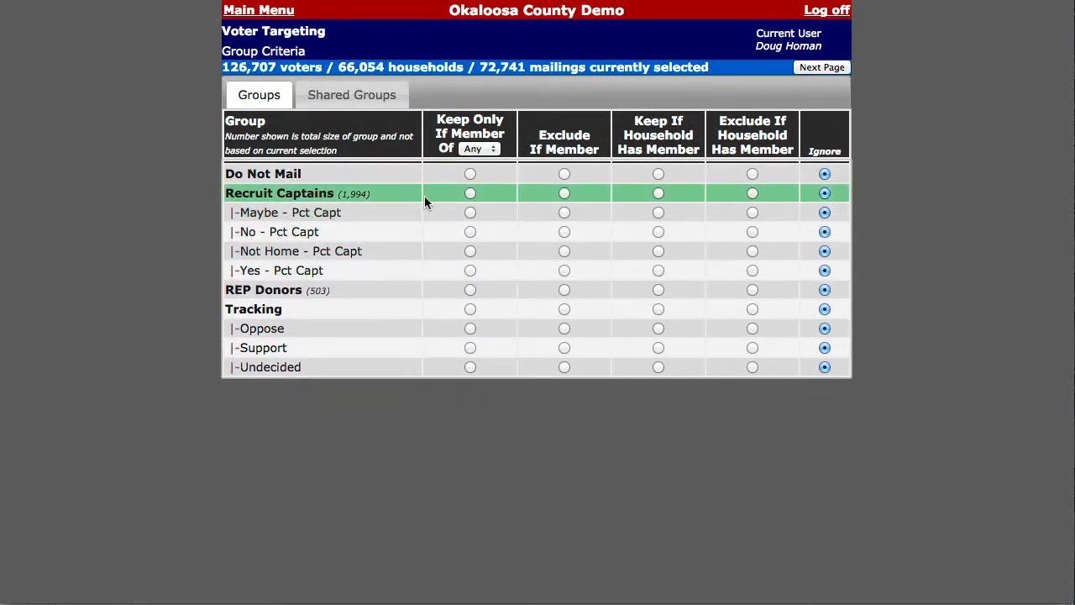
left_click(471, 194)
left_click(804, 67)
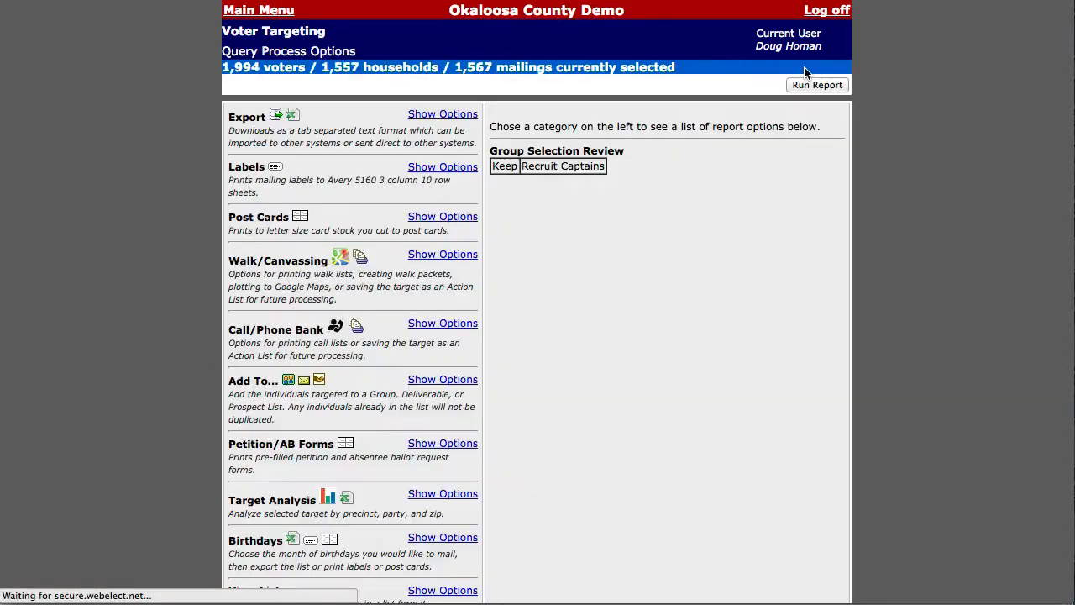
Generate a walk packet with a barcode per voter, sorted by precinct, and open the downloaded walk list PDF
left_click(419, 259)
scroll(598, 314, "down", 3)
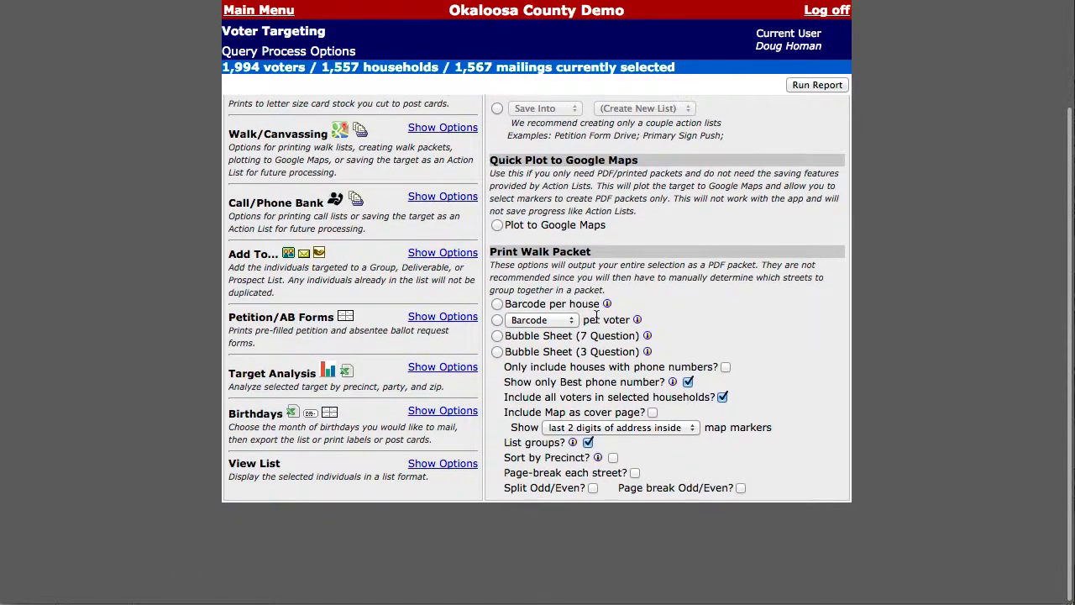
left_click(497, 321)
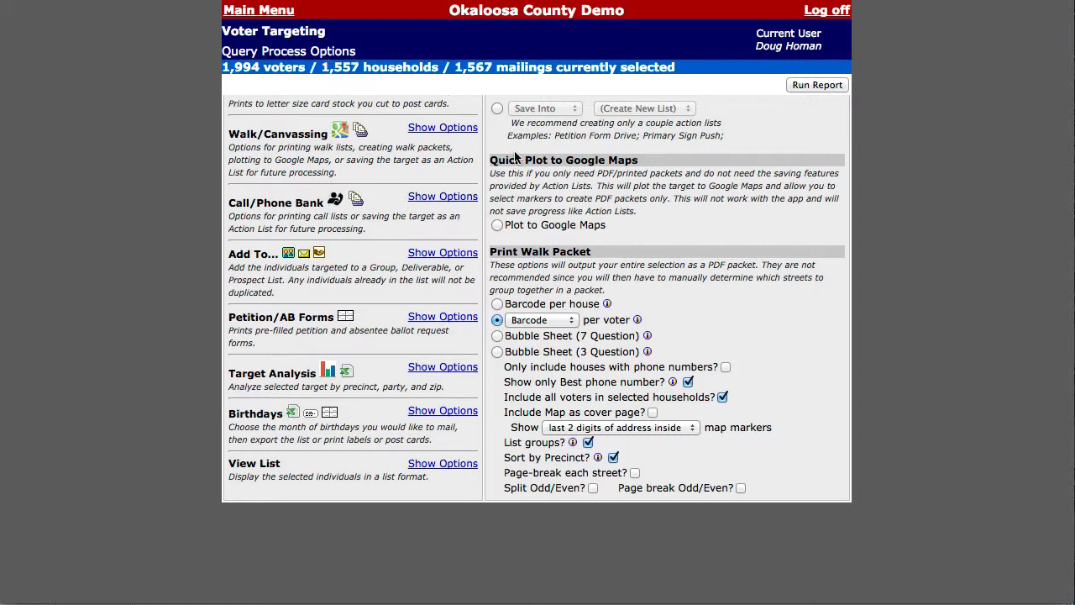
left_click(803, 85)
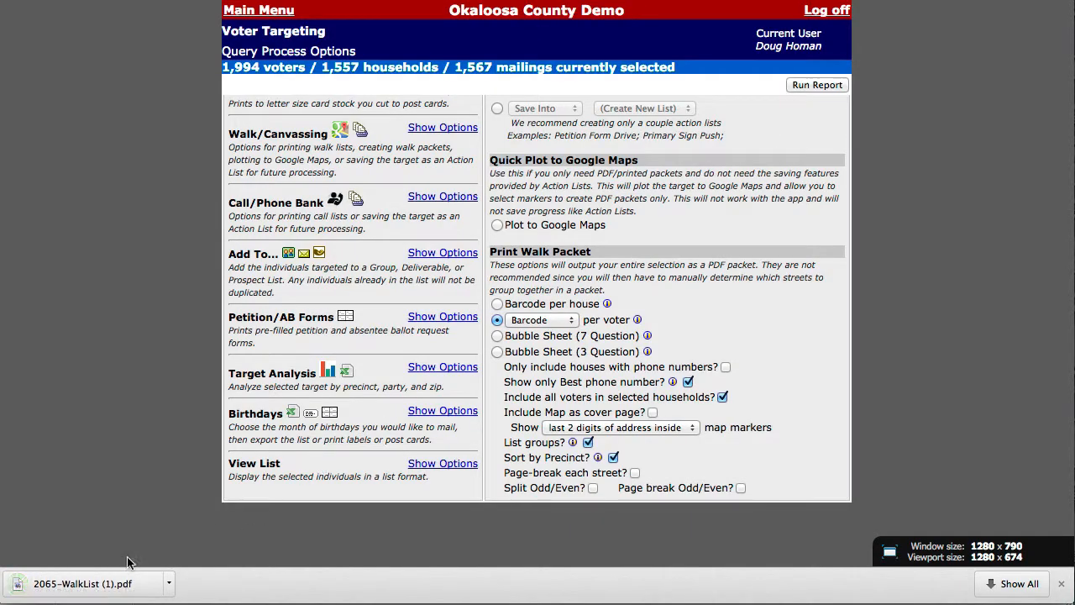
left_click(94, 591)
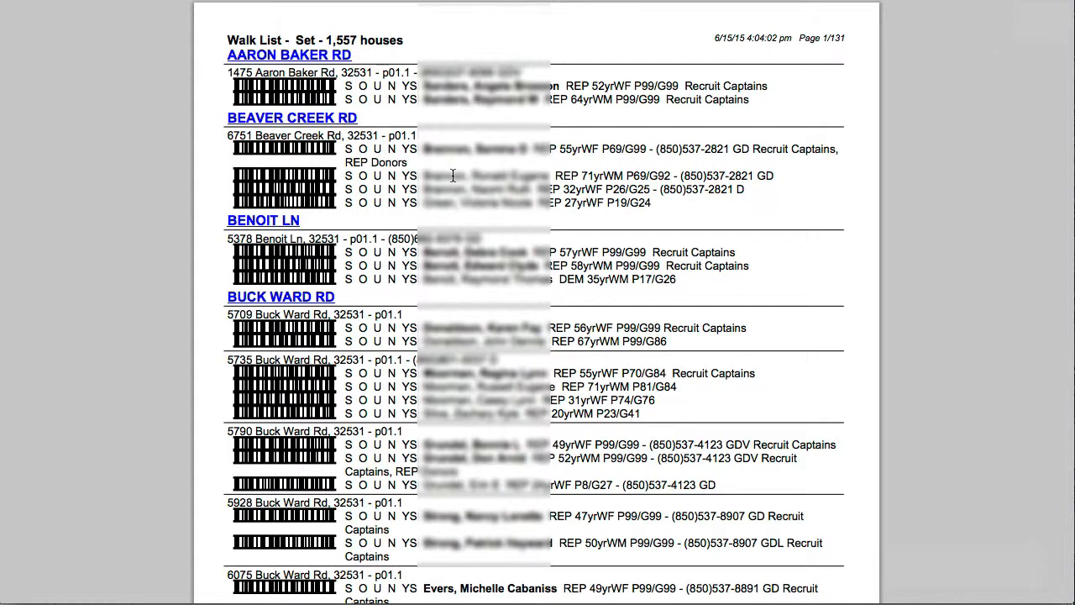
Examine the precinct codes beside the addresses from the walk list's first page through the end of the first precinct
left_click_drag(384, 74, 407, 72)
scroll(354, 249, "down", 1)
scroll(354, 249, "down", 20)
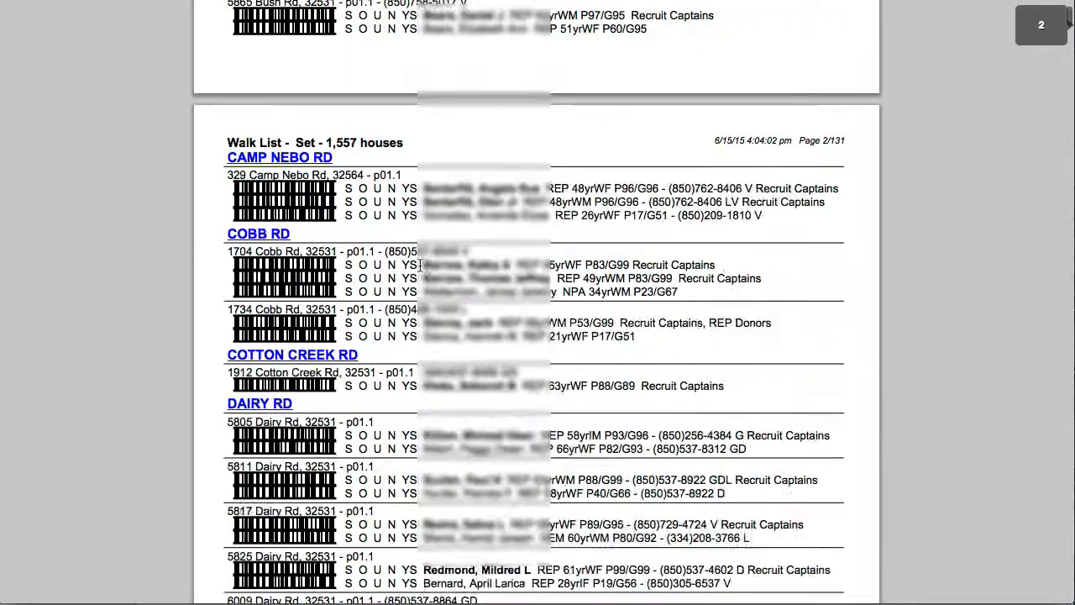
scroll(420, 265, "down", 20)
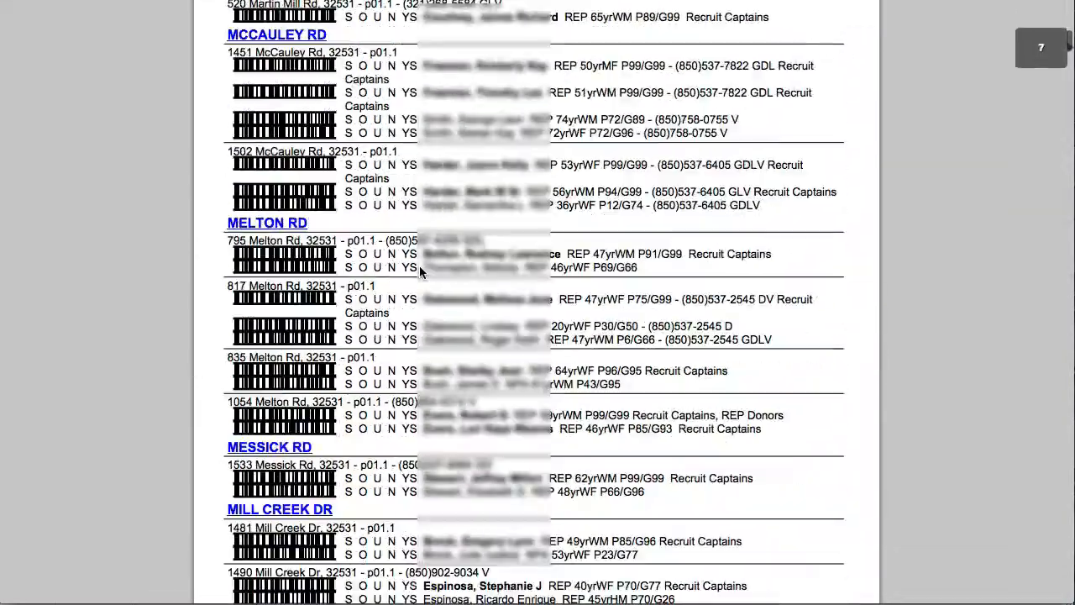
scroll(419, 271, "down", 20)
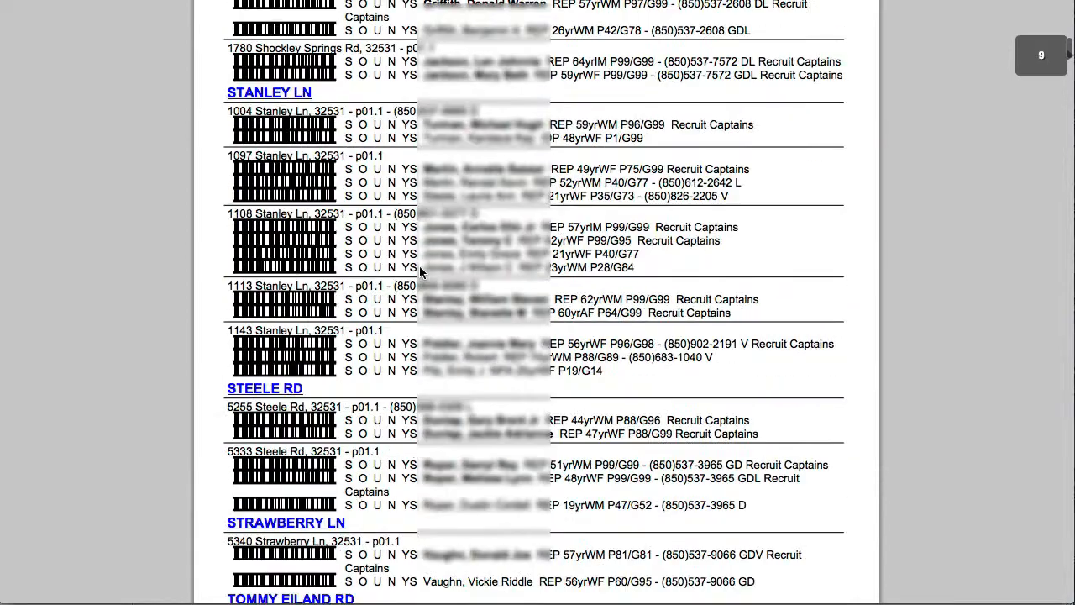
scroll(419, 266, "down", 5)
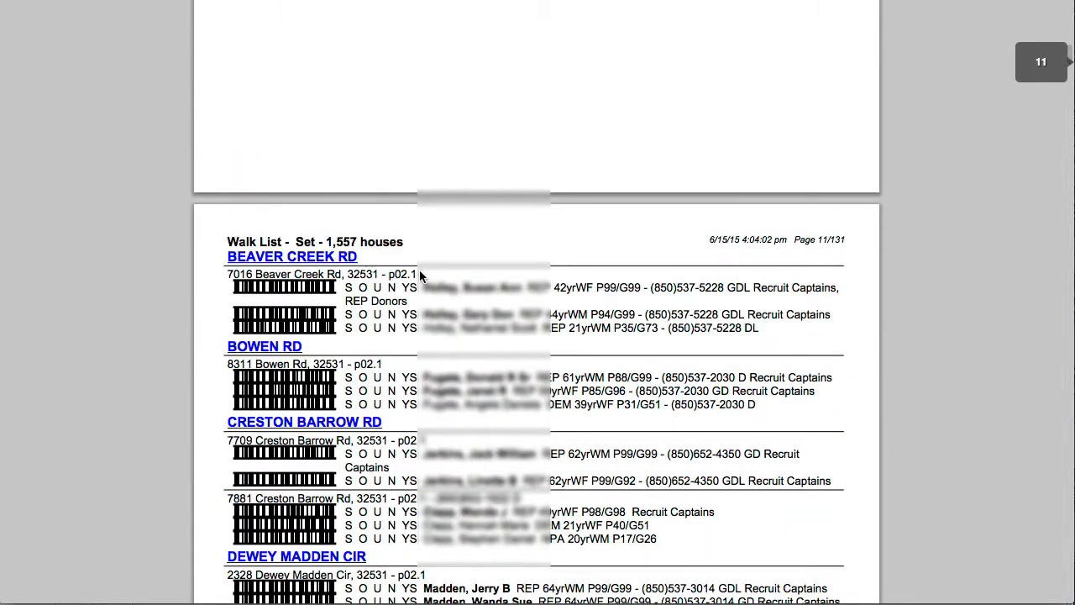
scroll(419, 270, "down", 10)
scroll(395, 277, "down", 2)
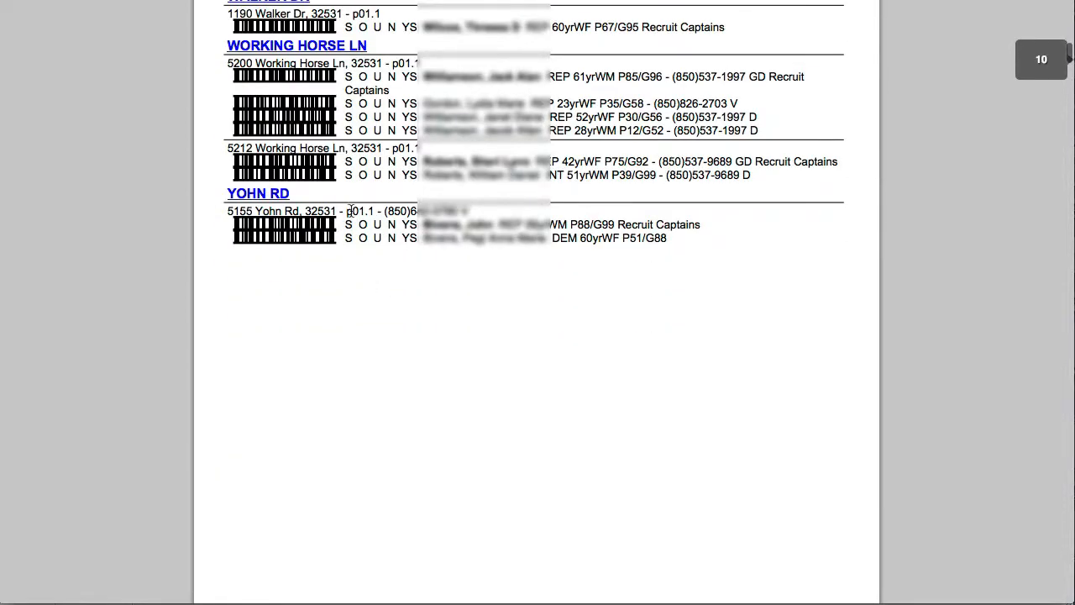
Compare the precinct codes on pages 10 and 11 and check the page number where the second precinct starts
left_click_drag(352, 211, 371, 210)
scroll(407, 281, "down", 8)
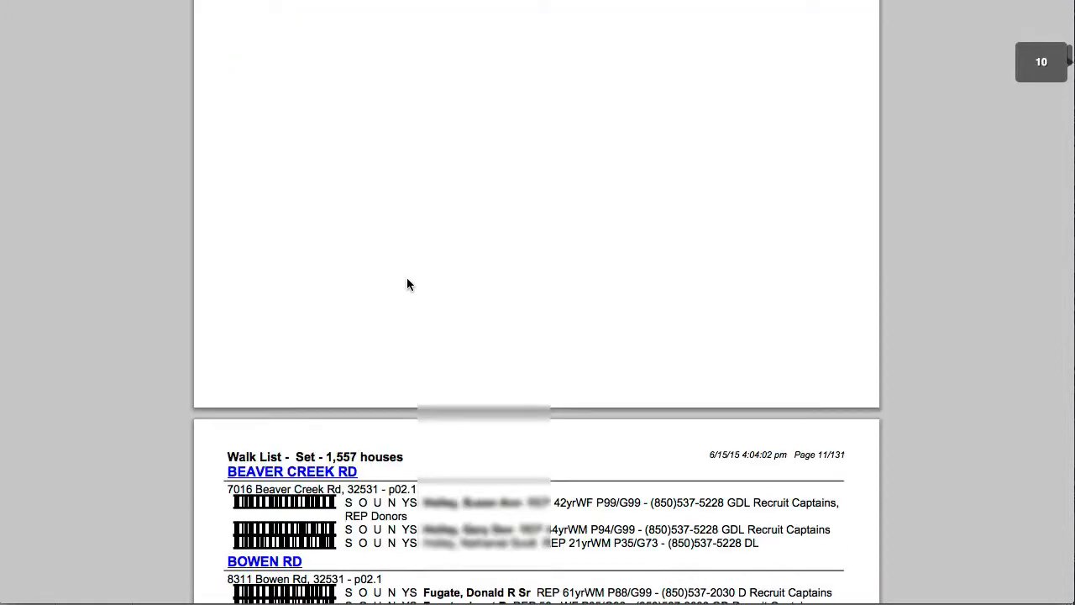
scroll(407, 284, "down", 5)
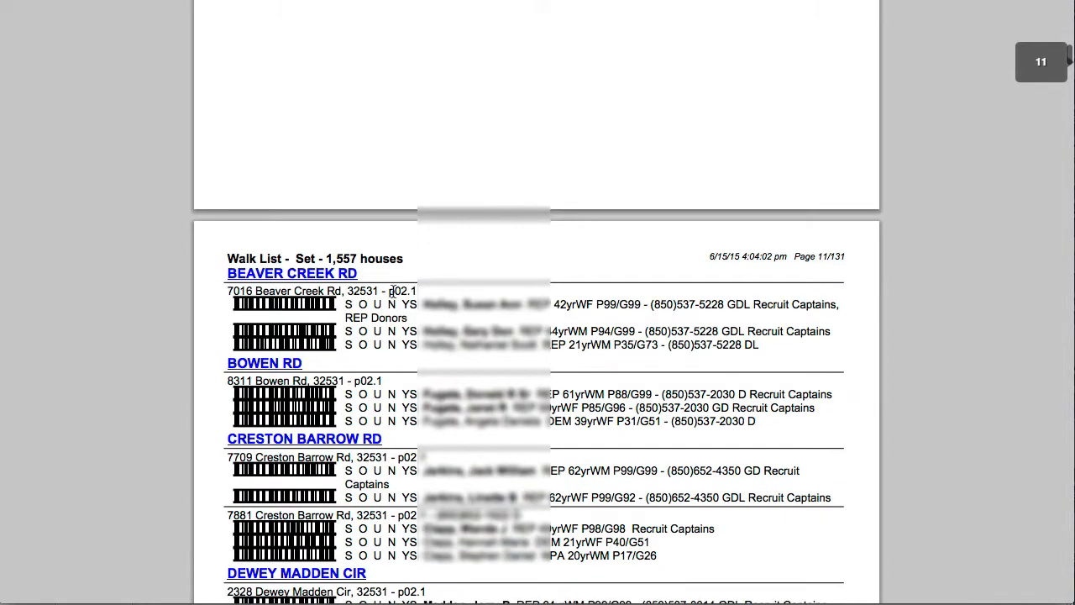
left_click_drag(391, 290, 417, 292)
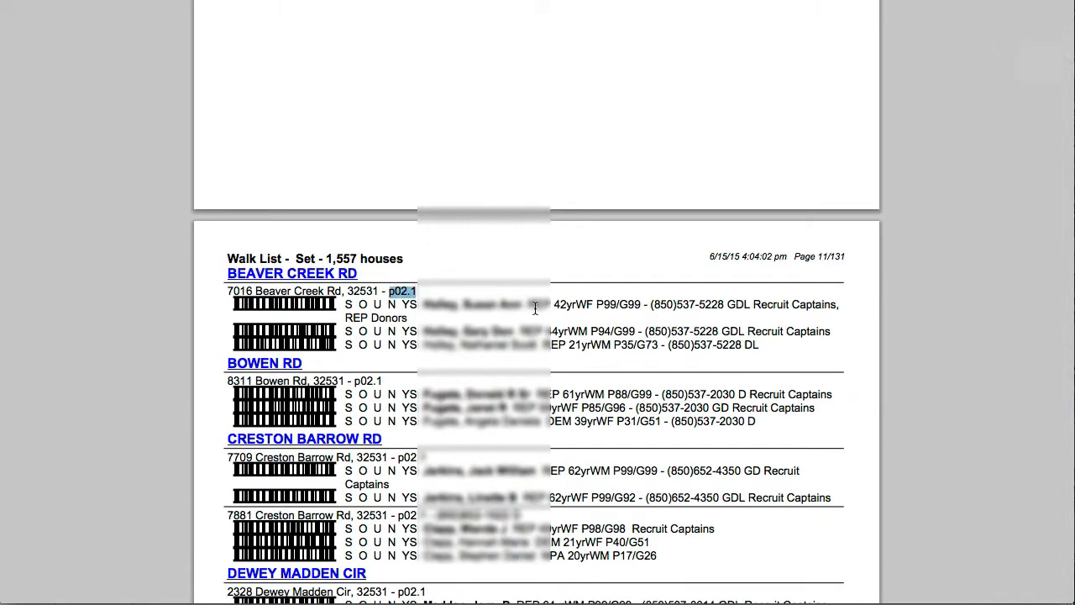
left_click_drag(819, 256, 846, 254)
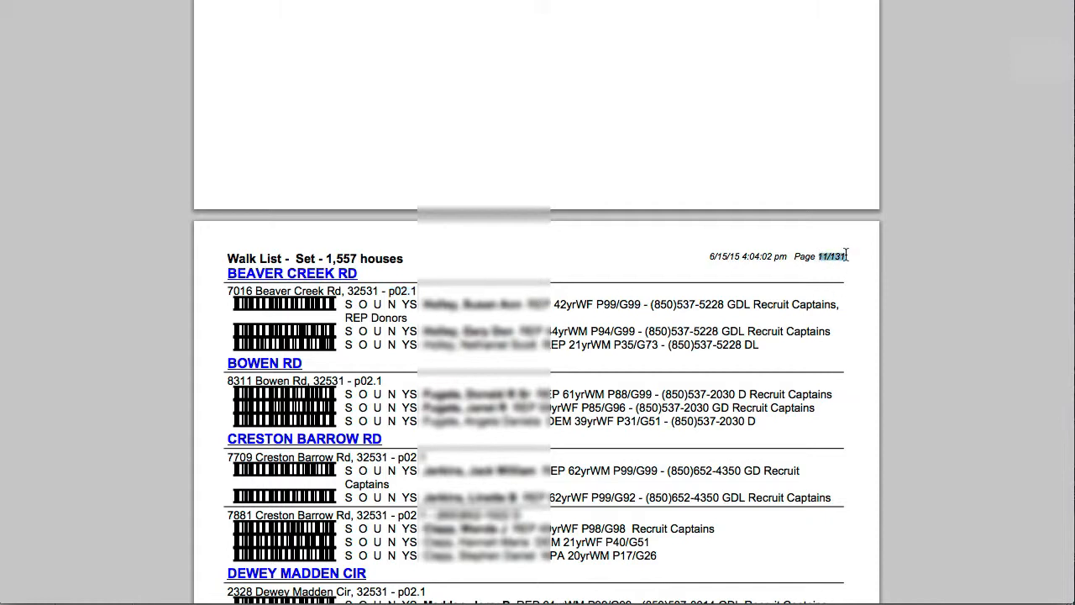